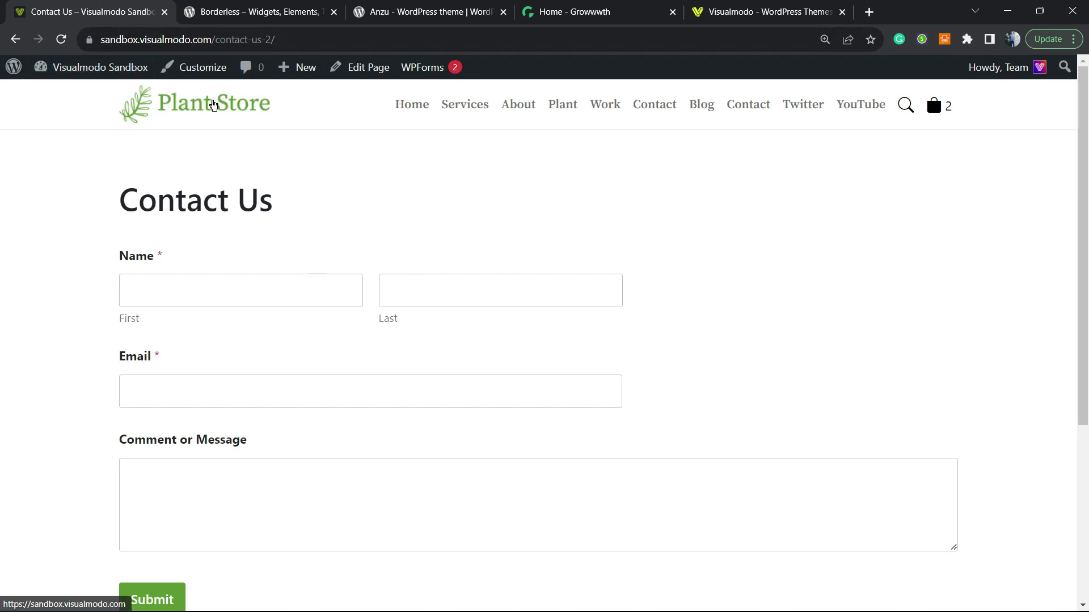
# Open the WPForms overview in a new browser tab and look through its forms list
pyautogui.rightClick(427, 69)
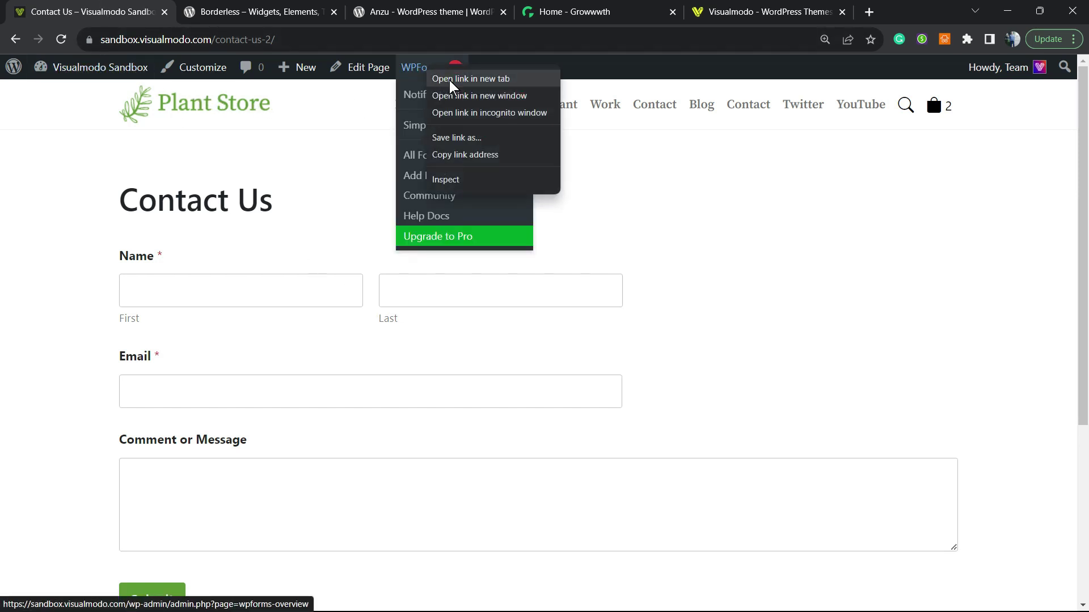
pyautogui.click(449, 80)
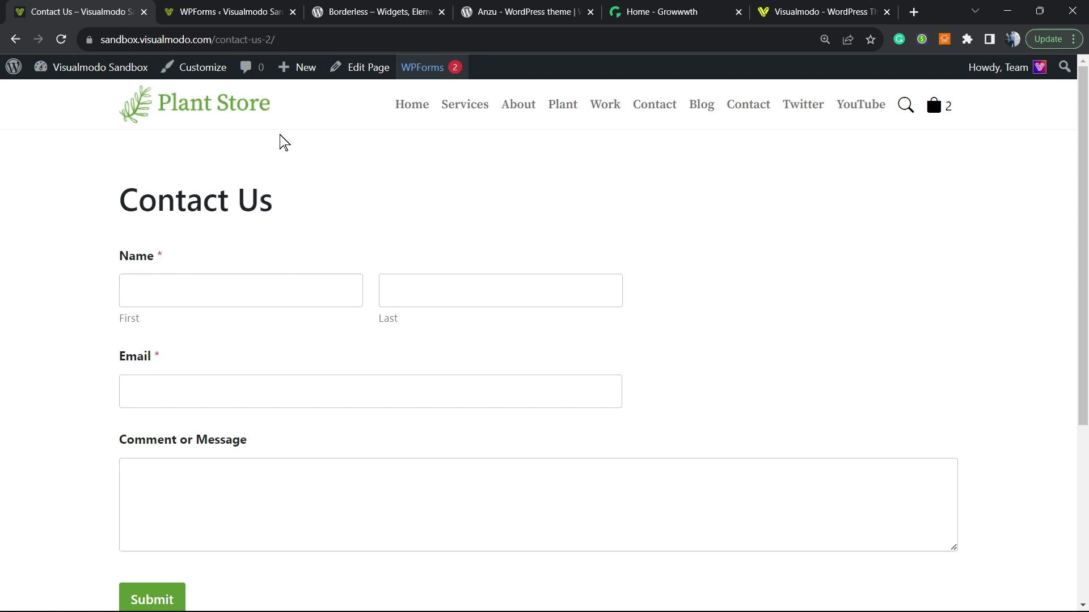
pyautogui.hotkey('ctrl', 'Tab')
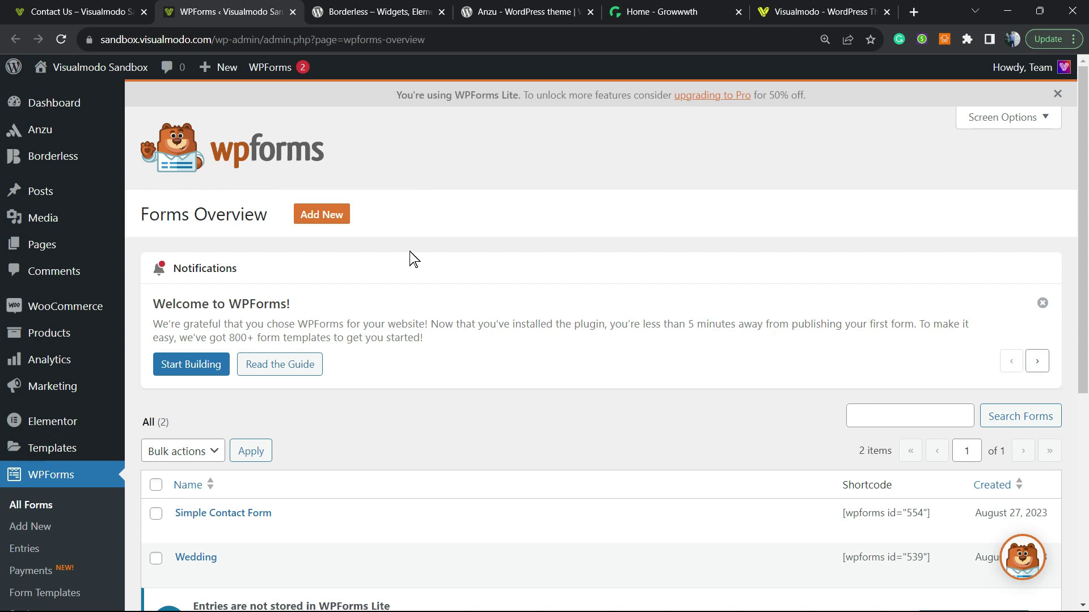
pyautogui.scroll(-5, 412, 239)
pyautogui.scroll(3, 333, 329)
pyautogui.scroll(3, 338, 344)
pyautogui.scroll(-5, 330, 332)
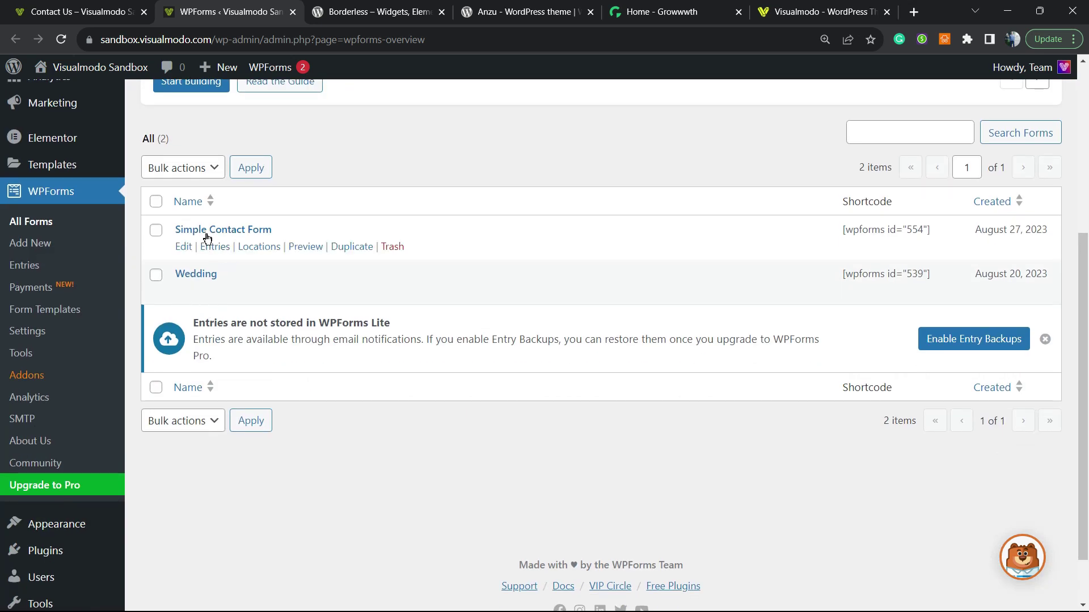
# Examine the Contact Us page's form, including its name, email and message fields and the submit button
pyautogui.click(79, 12)
pyautogui.scroll(-5, 363, 391)
pyautogui.scroll(5, 363, 391)
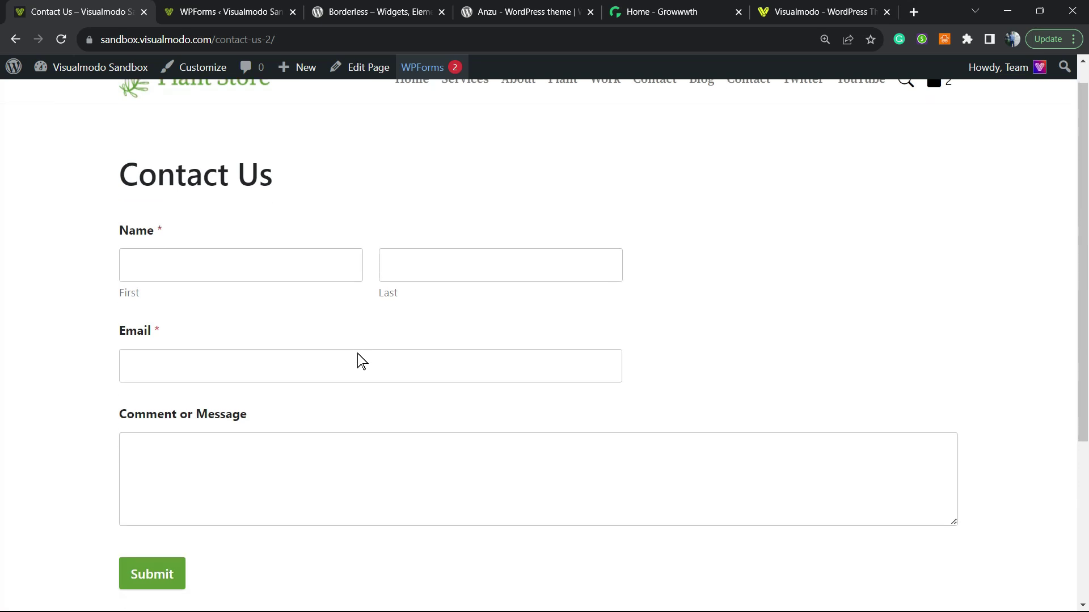
pyautogui.scroll(-5, 346, 360)
pyautogui.scroll(3, 331, 360)
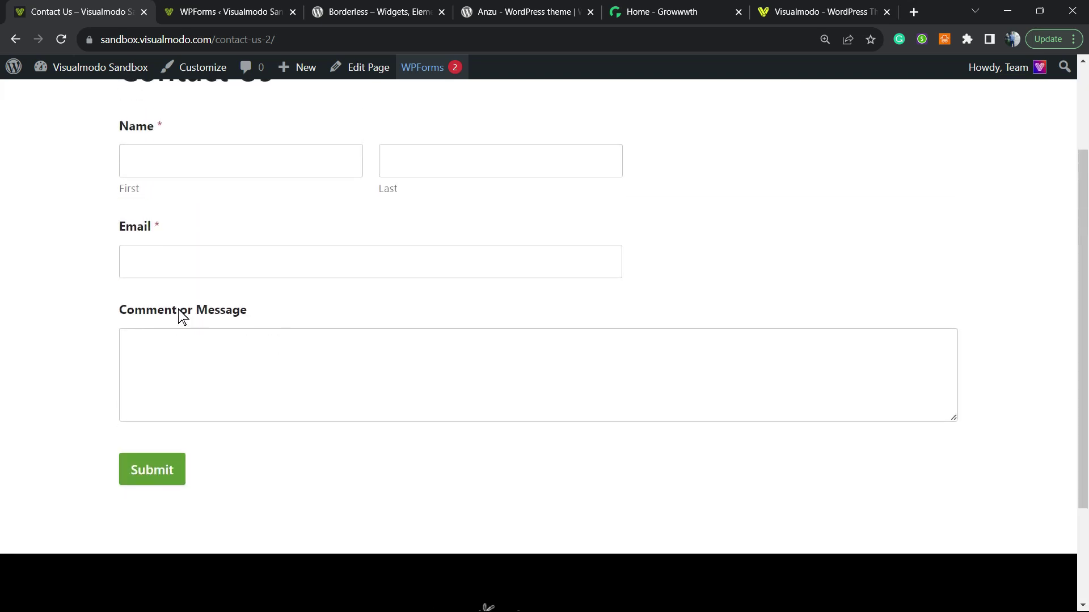
pyautogui.scroll(2, 150, 278)
pyautogui.scroll(-5, 146, 299)
pyautogui.scroll(3, 144, 329)
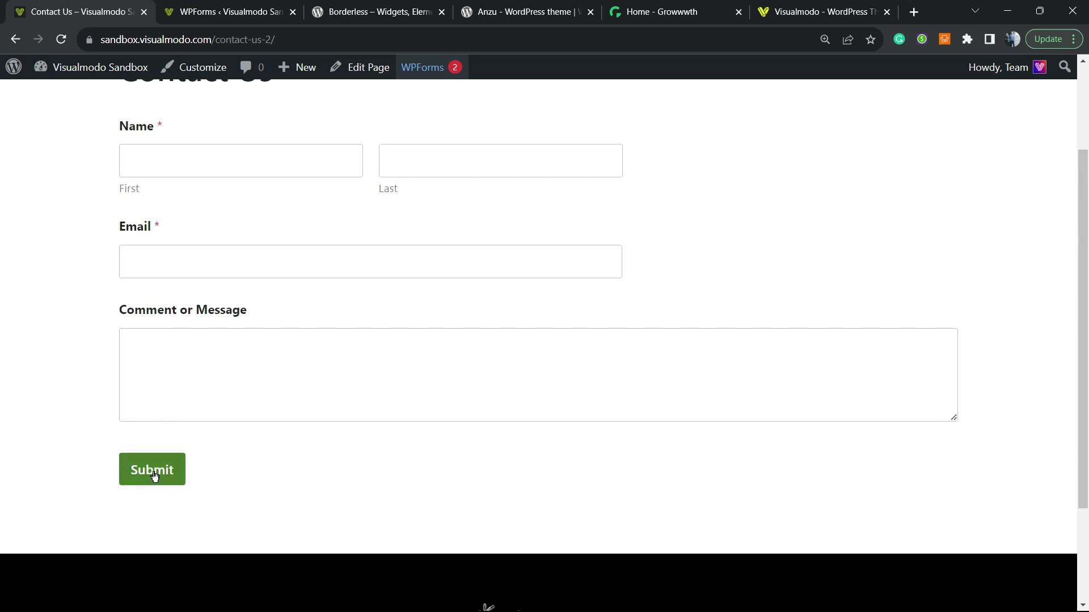
pyautogui.scroll(3, 155, 396)
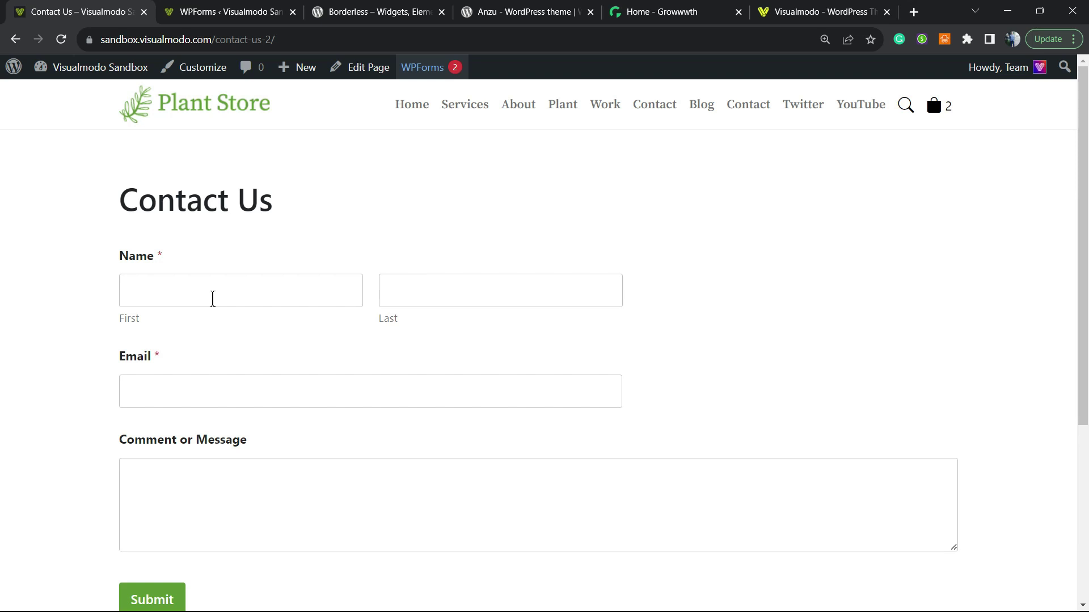
pyautogui.scroll(-4, 212, 299)
pyautogui.scroll(4, 212, 298)
# Return to the WordPress admin and open the page for adding new plugins
pyautogui.hotkey('ctrl', 'Tab')
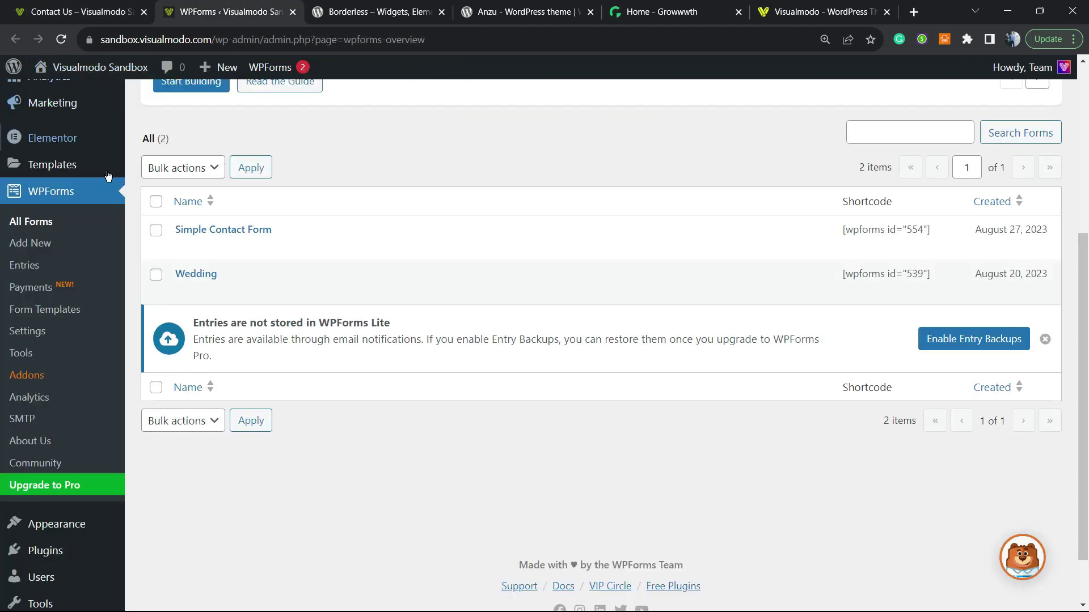
pyautogui.scroll(5, 44, 187)
pyautogui.scroll(-5, 53, 213)
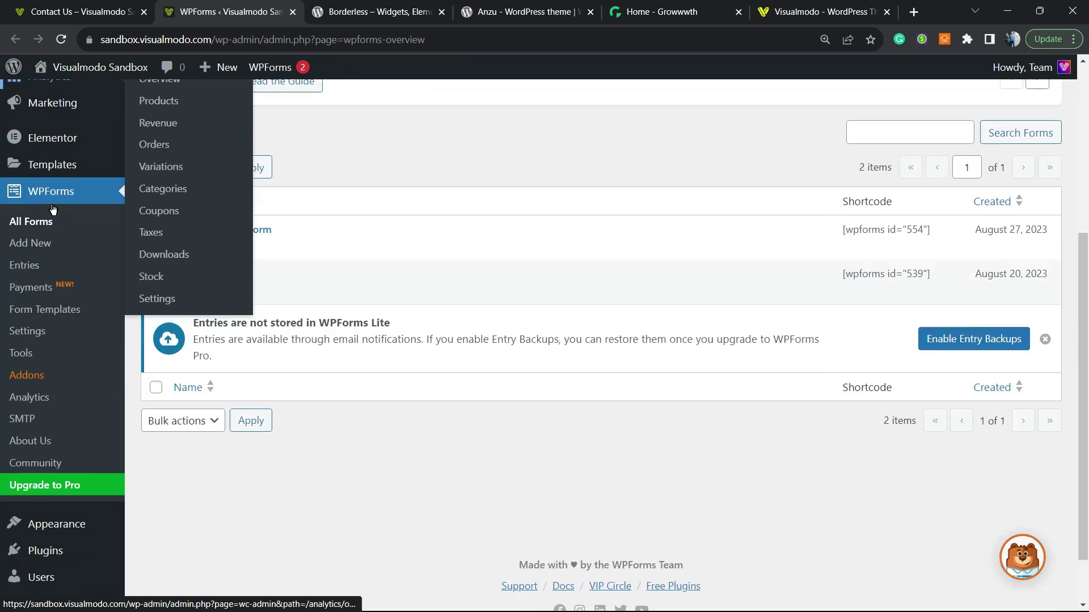
pyautogui.scroll(-1, 53, 210)
pyautogui.moveTo(64, 494)
pyautogui.click(172, 508)
pyautogui.scroll(5, 499, 341)
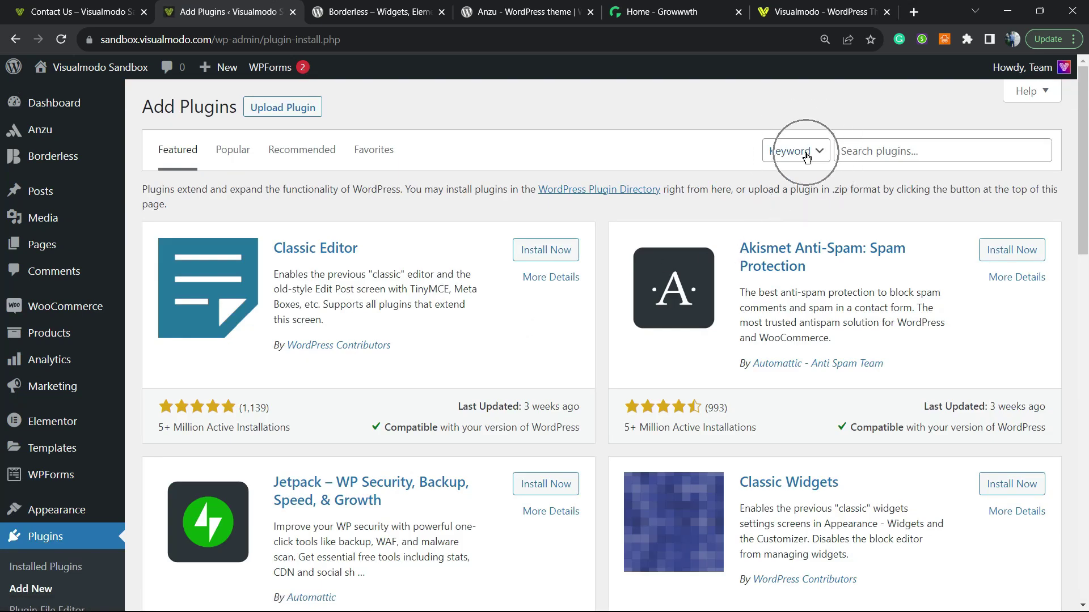
# Search the plugin directory for "Styler for WPForms", then install and activate that plugin
pyautogui.click(931, 152)
pyautogui.write('Styler for WPForms')
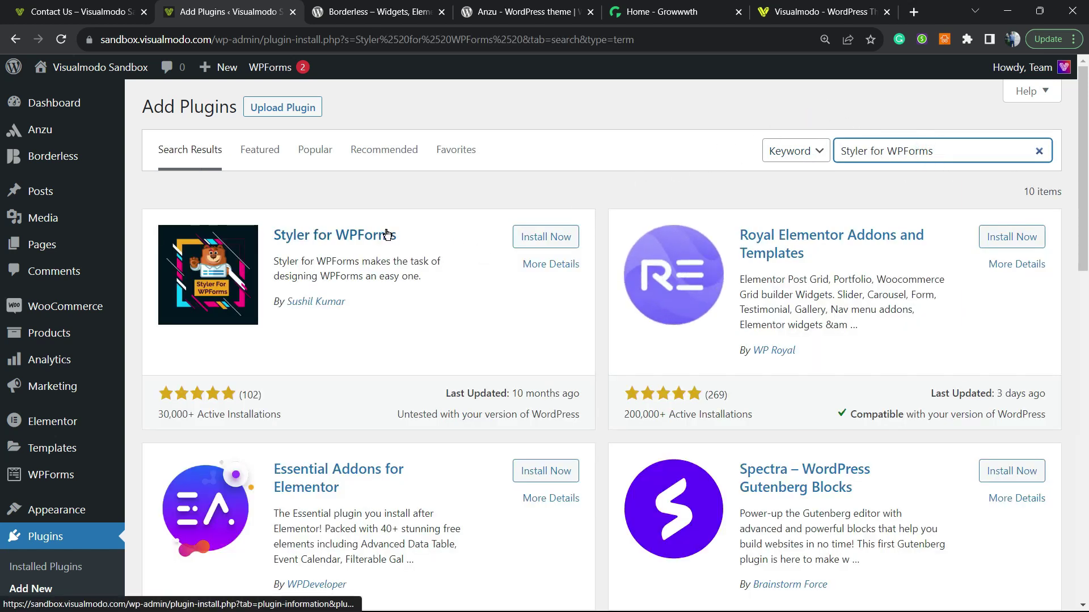
pyautogui.click(546, 228)
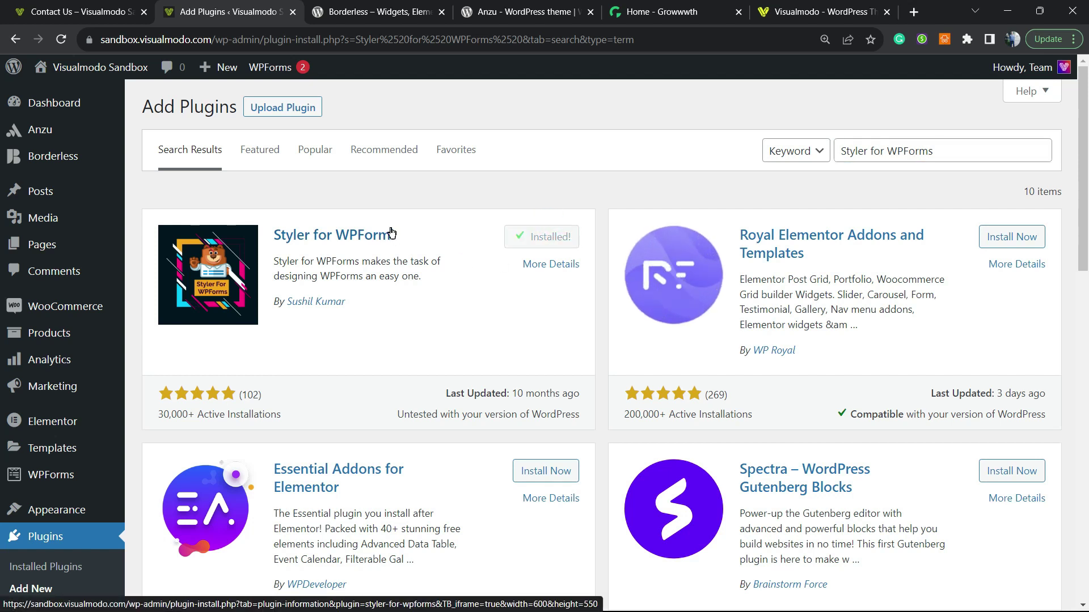
pyautogui.click(552, 236)
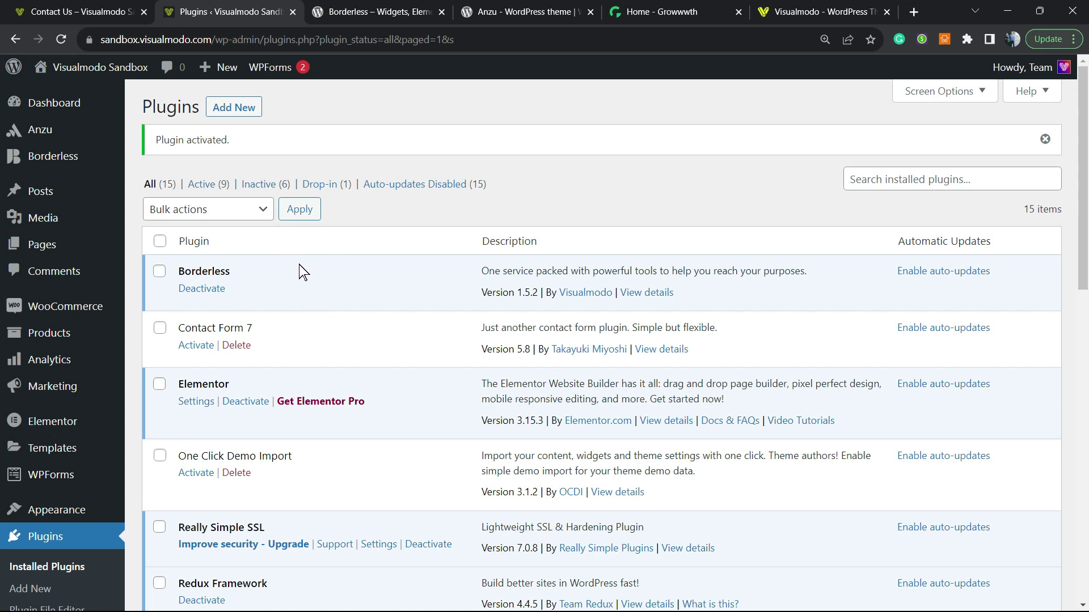
# Check the installed plugins list and the admin sidebar for Styler for WPForms entries
pyautogui.scroll(-2, 265, 332)
pyautogui.scroll(-2, 266, 331)
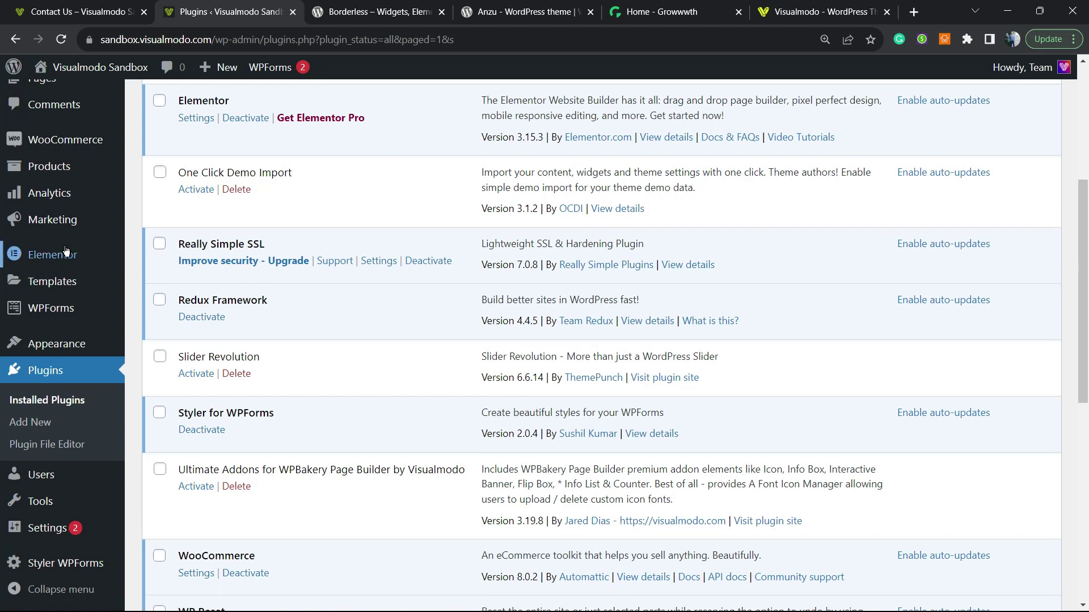
pyautogui.moveTo(67, 535)
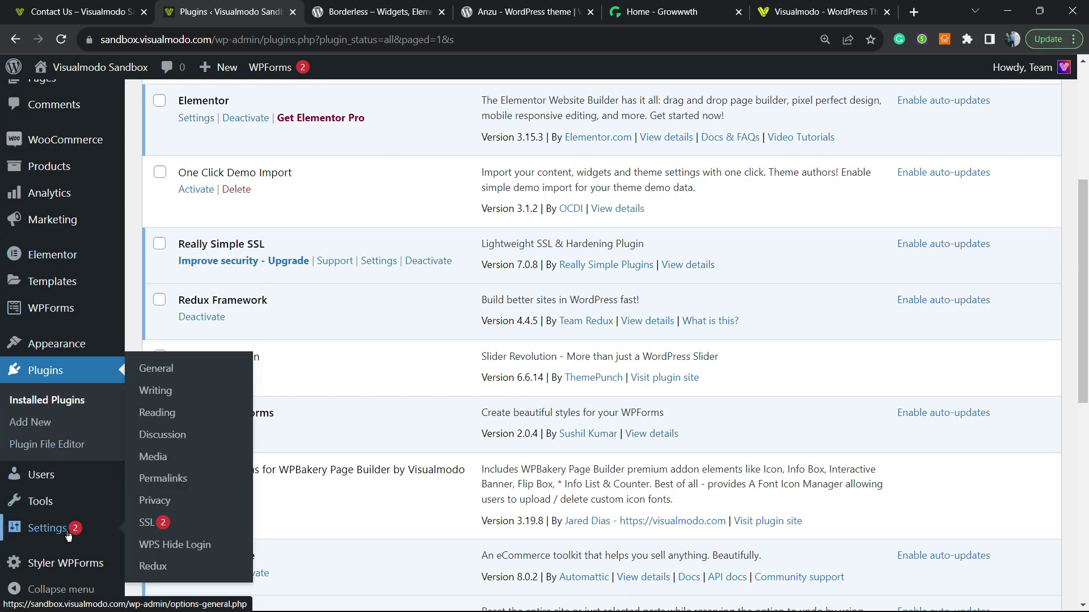
pyautogui.moveTo(37, 567)
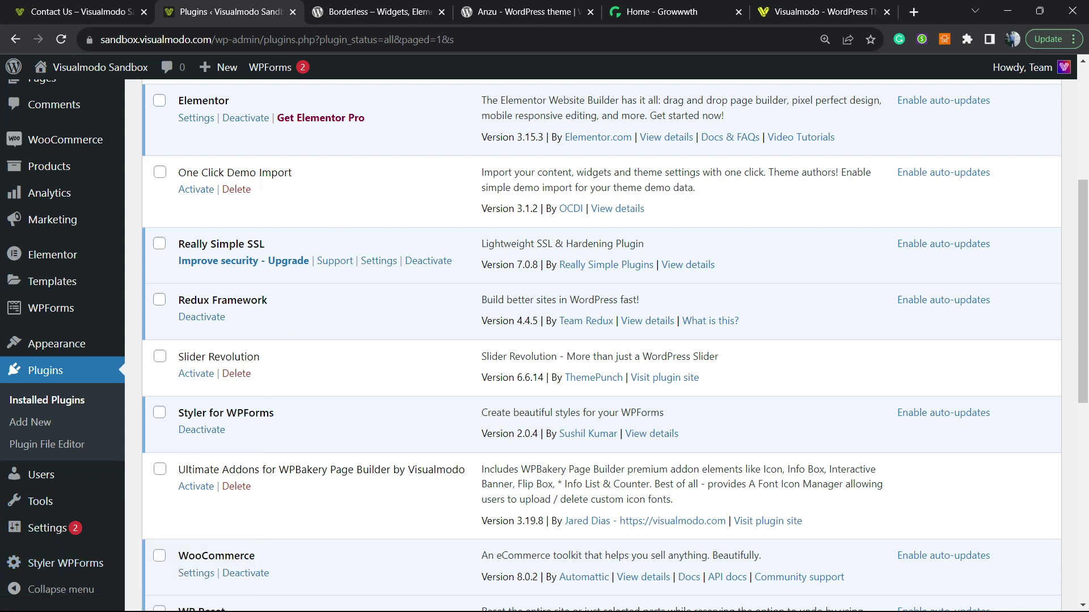
# Return to the Contact Us page and open the Styler for WPForms settings in the Customizer
pyautogui.click(79, 12)
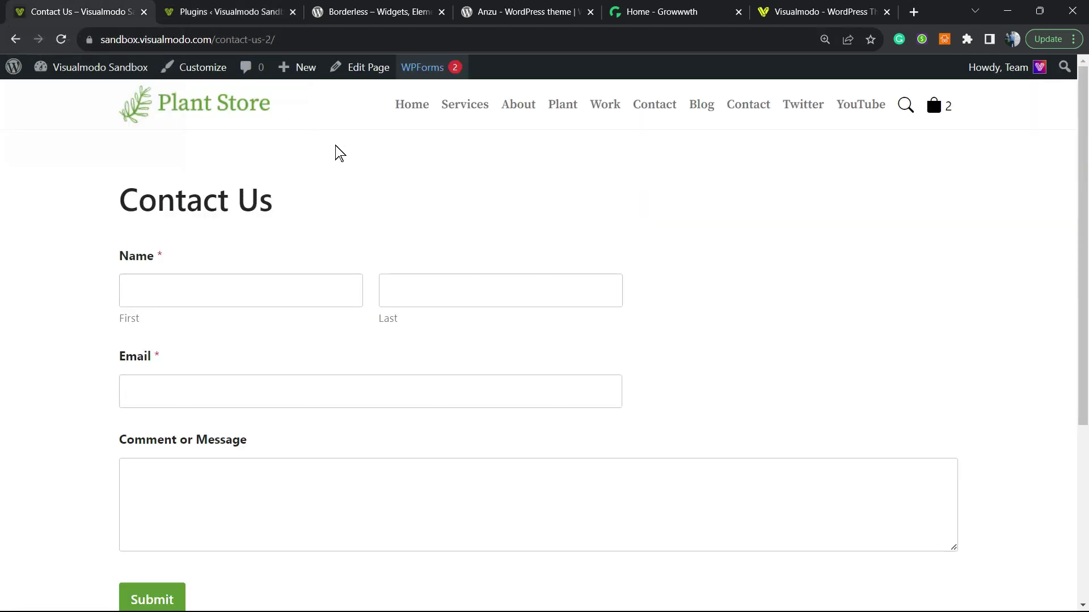
pyautogui.moveTo(108, 211); pyautogui.dragTo(240, 211)
pyautogui.scroll(-2, 253, 227)
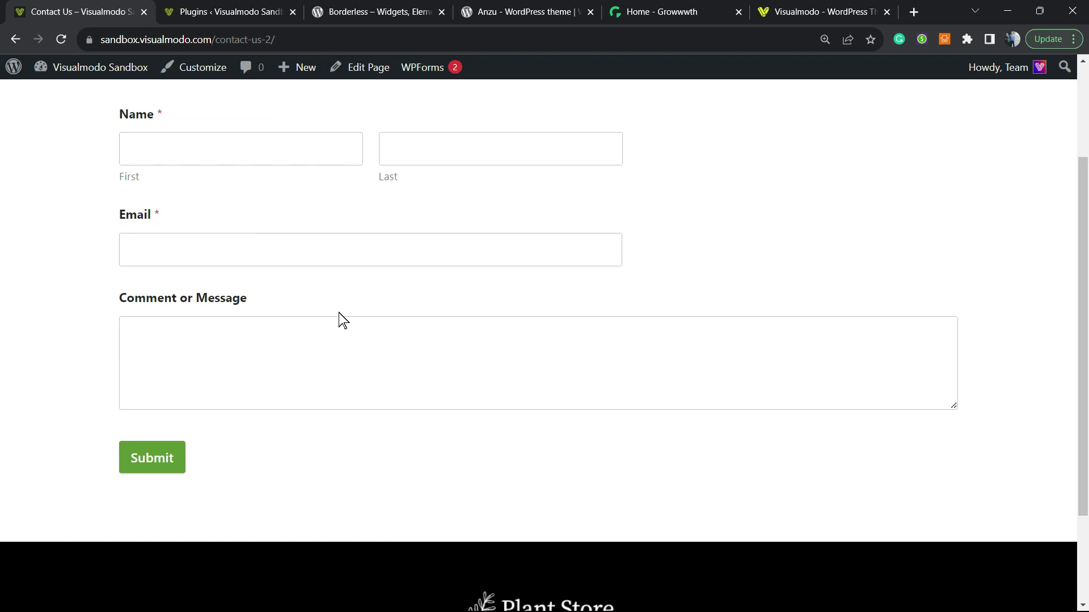
pyautogui.scroll(2, 352, 295)
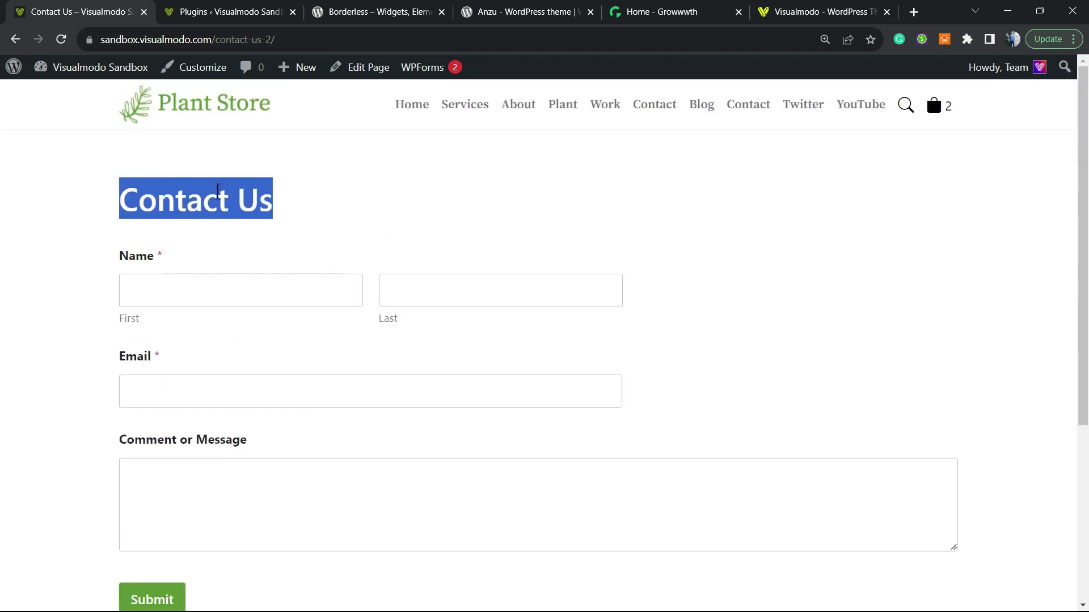
pyautogui.click(193, 71)
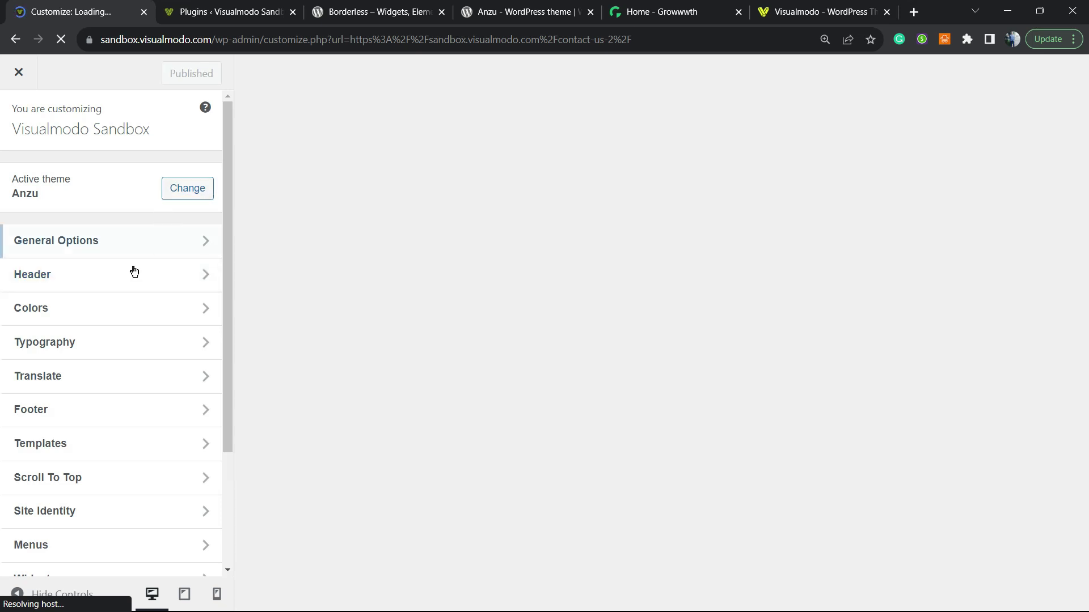
pyautogui.scroll(-3, 132, 274)
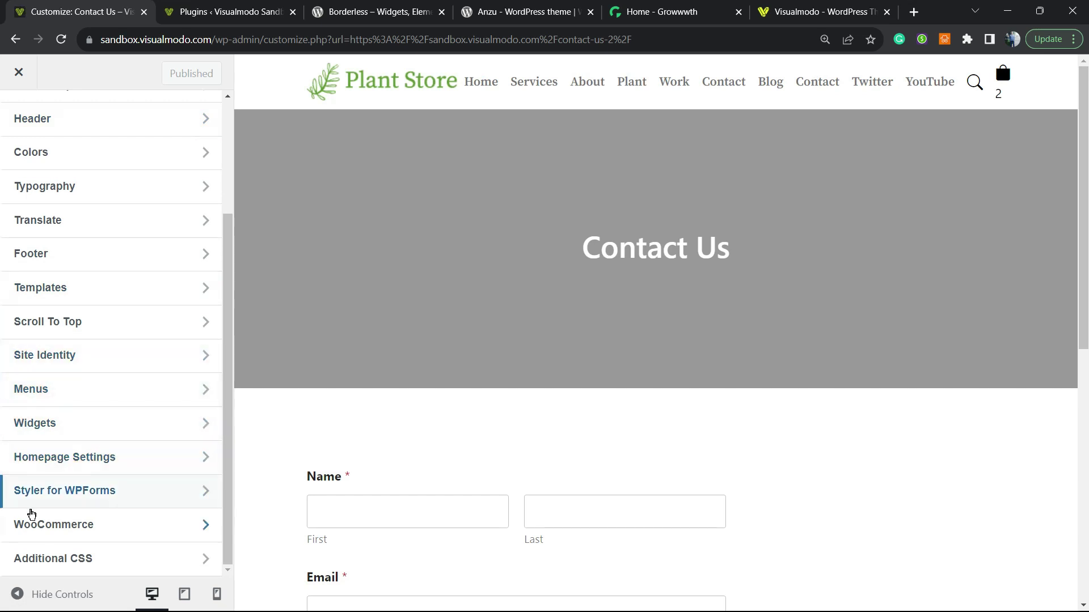
pyautogui.click(110, 491)
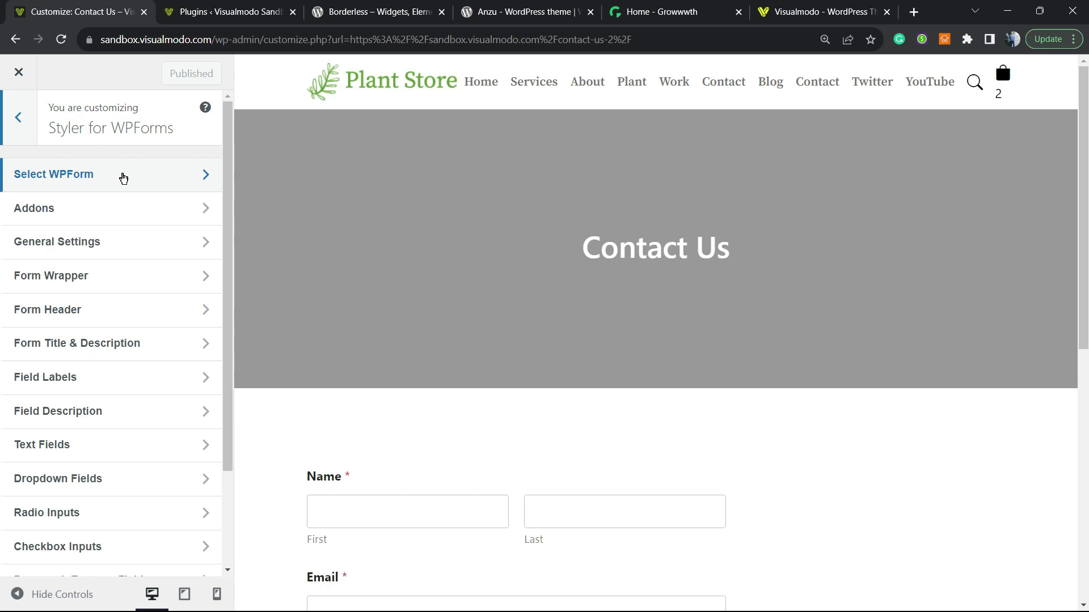
# Choose Simple Contact Form as the form to style and accept the dialog
pyautogui.click(123, 179)
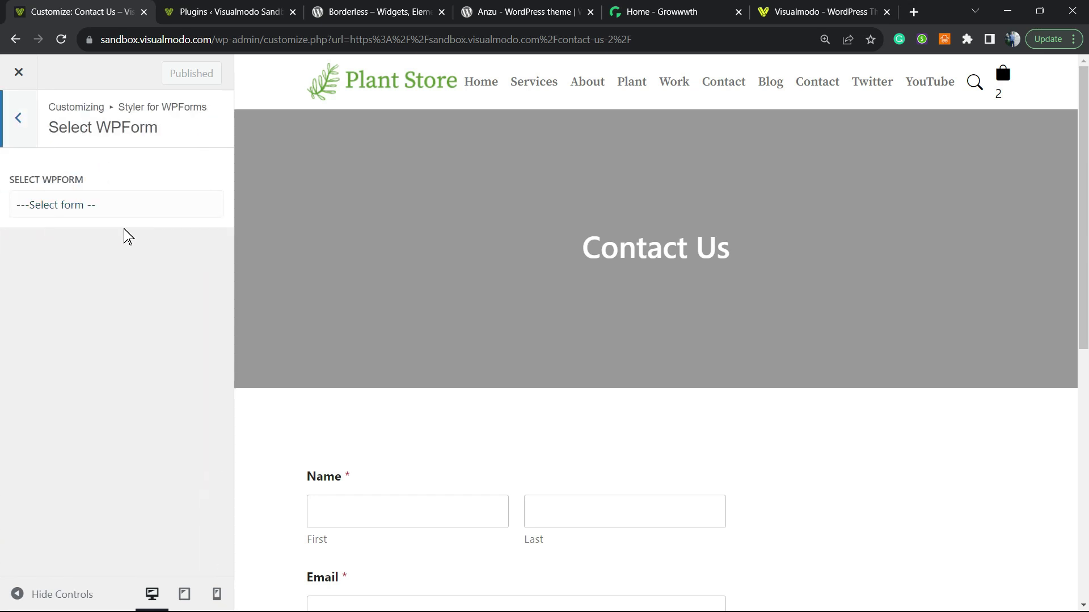
pyautogui.click(110, 214)
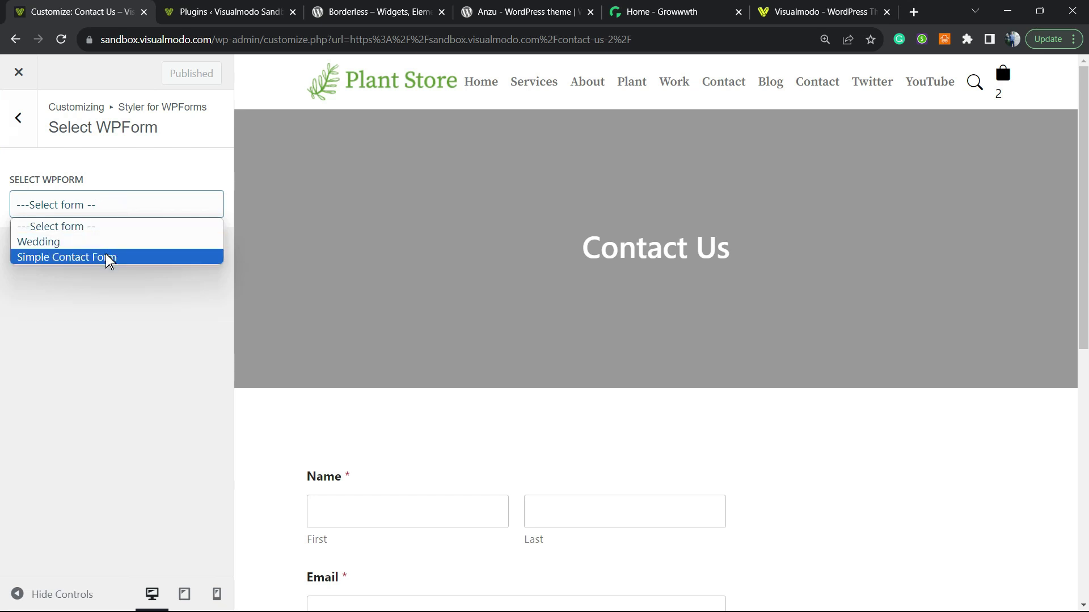
pyautogui.click(59, 257)
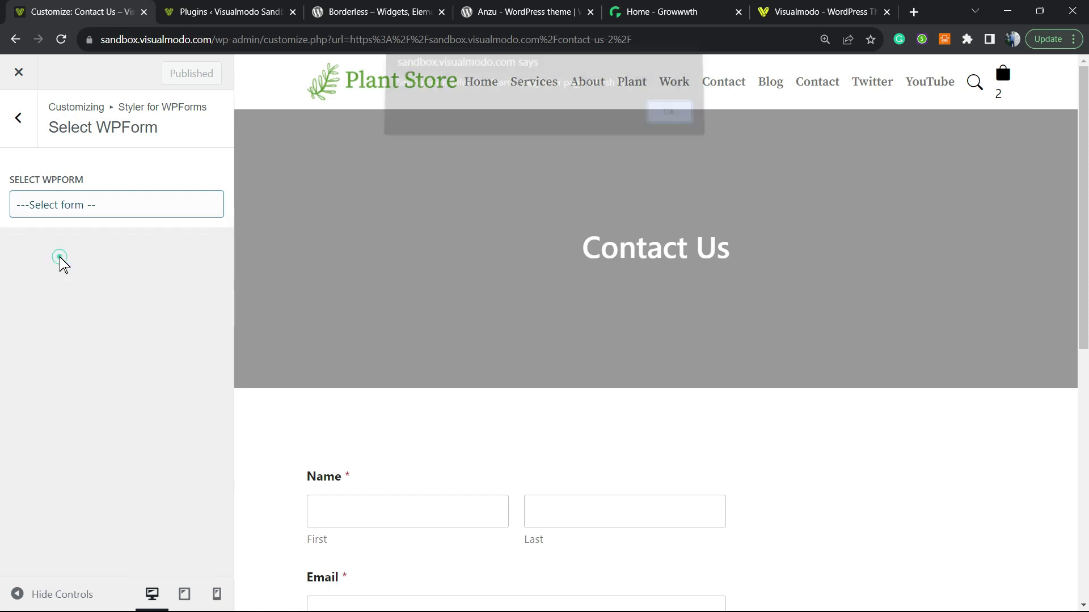
pyautogui.click(676, 117)
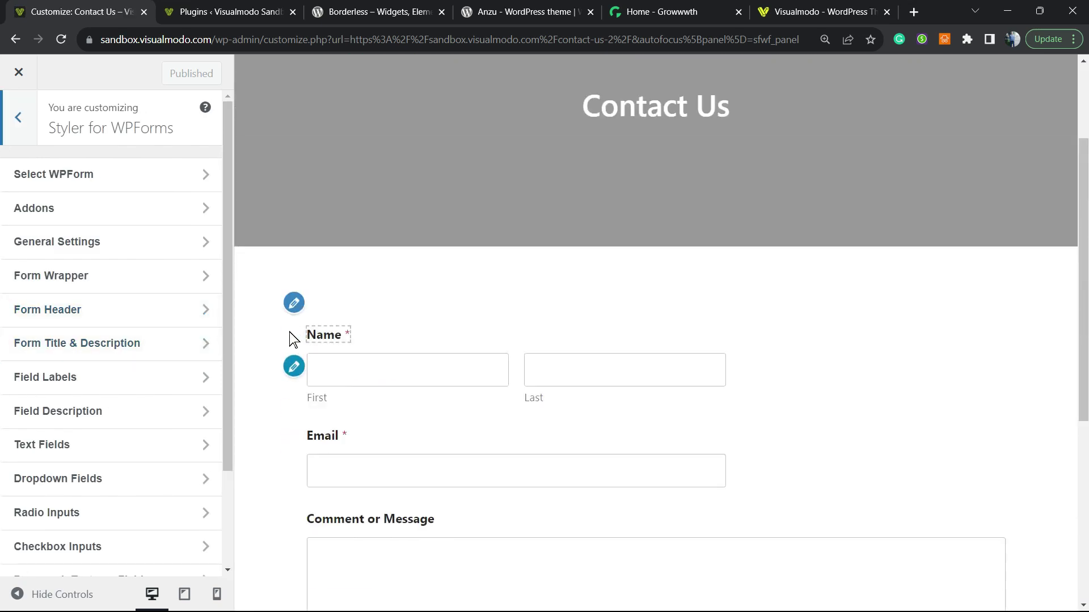
# In General Settings, choose Simple Contact Form for style resets and enable the option for themes overwriting the form styling
pyautogui.scroll(-2, 144, 416)
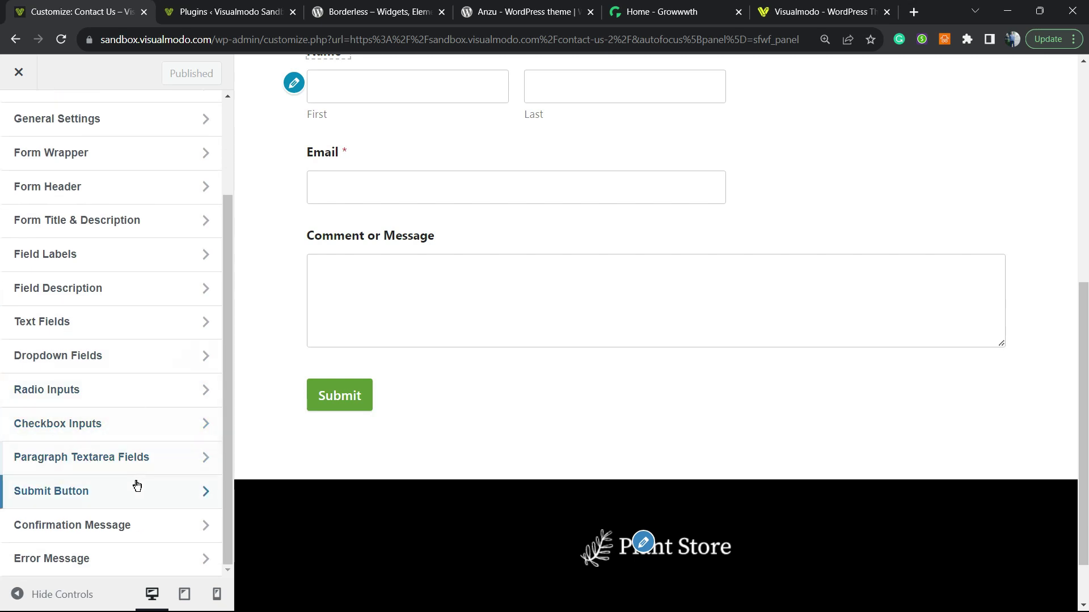
pyautogui.scroll(2, 135, 342)
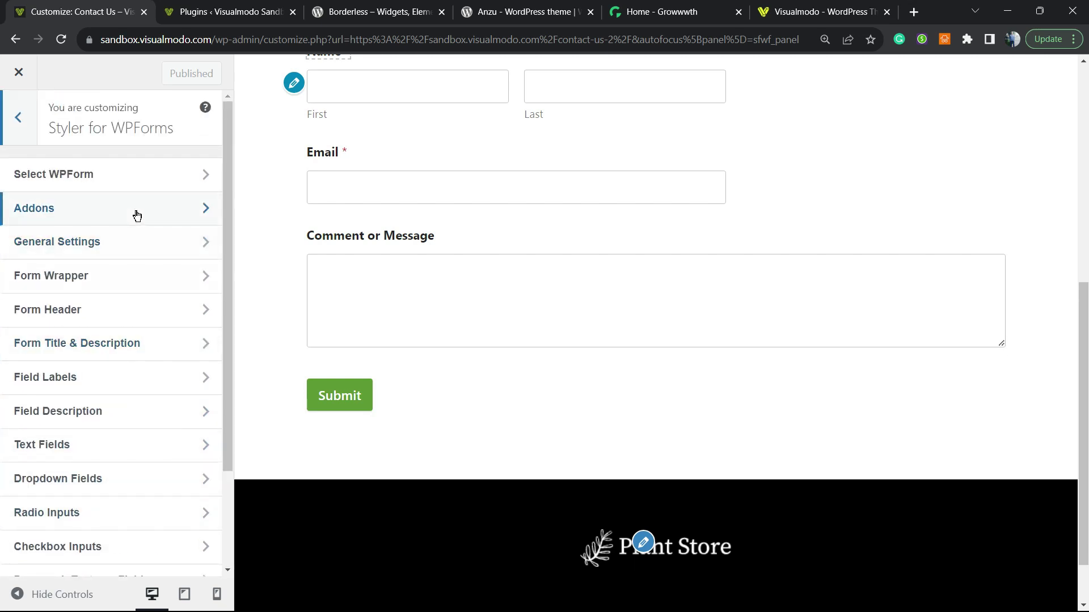
pyautogui.click(131, 252)
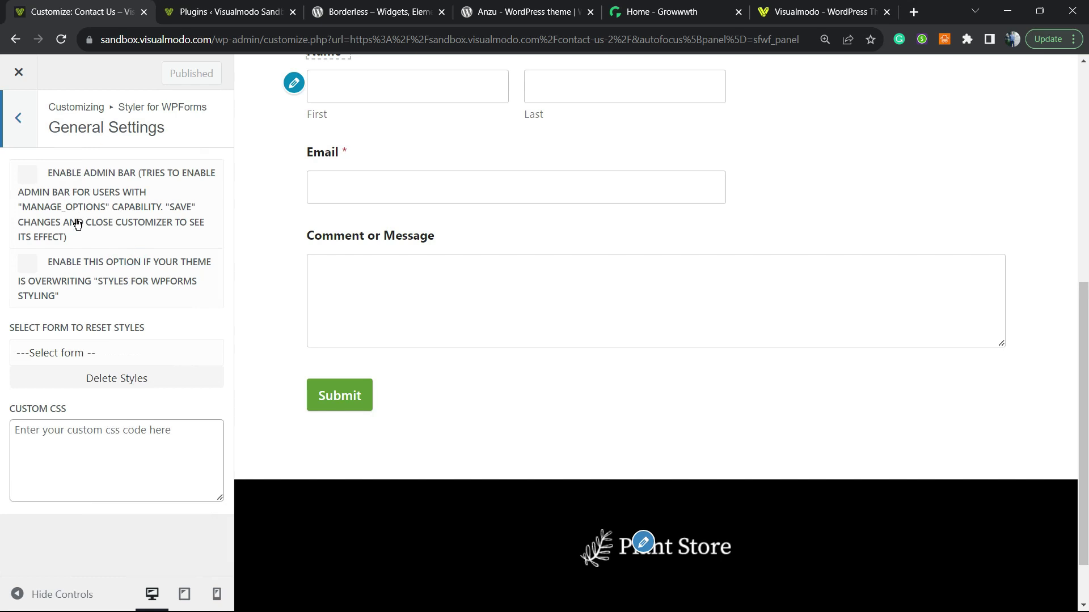
pyautogui.click(91, 354)
pyautogui.click(99, 406)
pyautogui.click(50, 260)
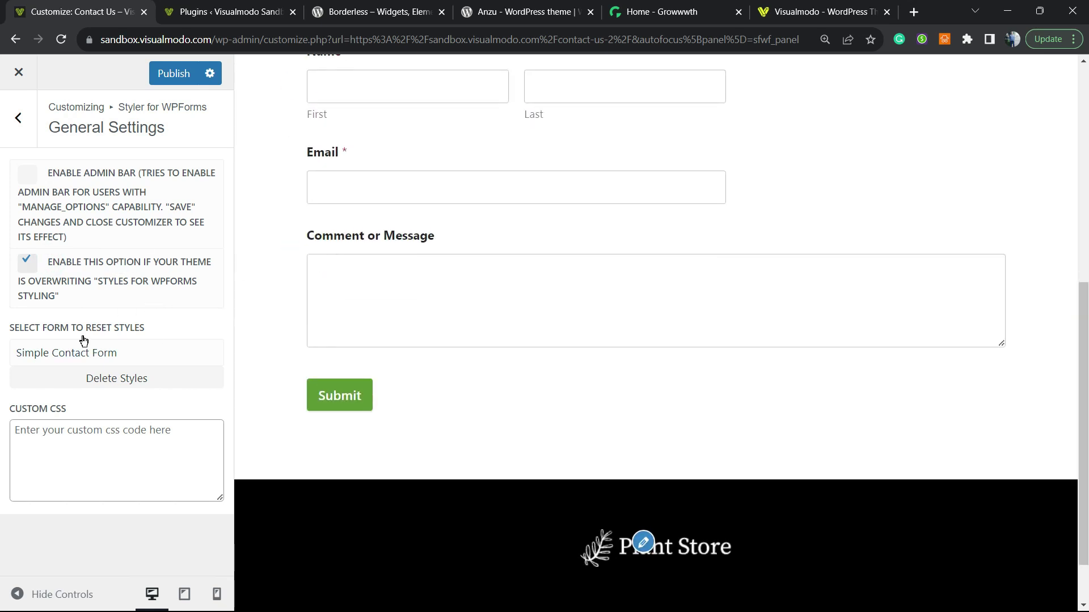
pyautogui.click(18, 117)
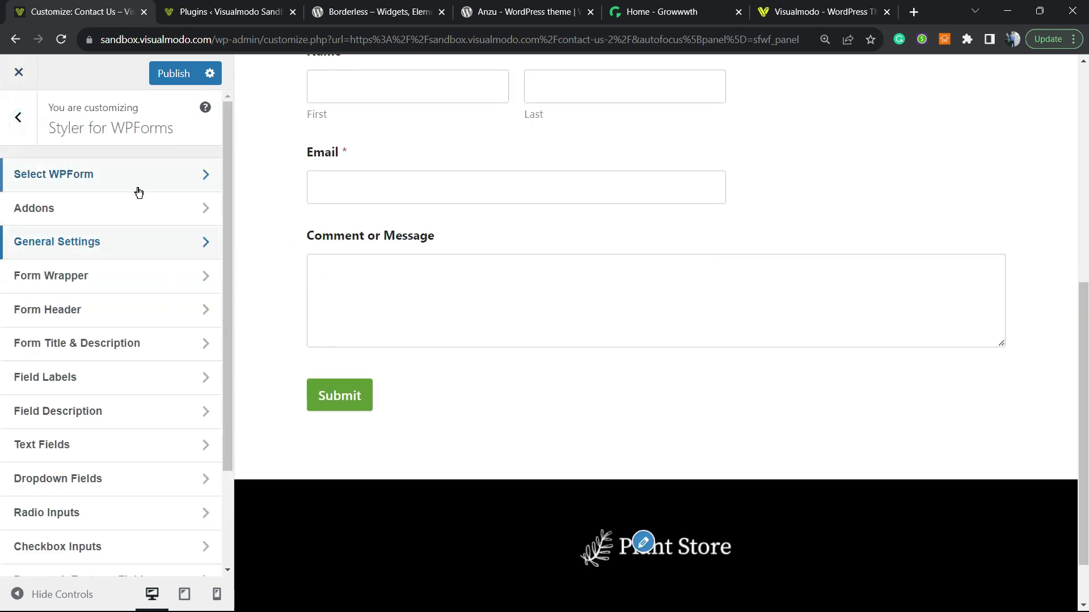
# Set the form wrapper's background color to light gray #efefef
pyautogui.click(127, 284)
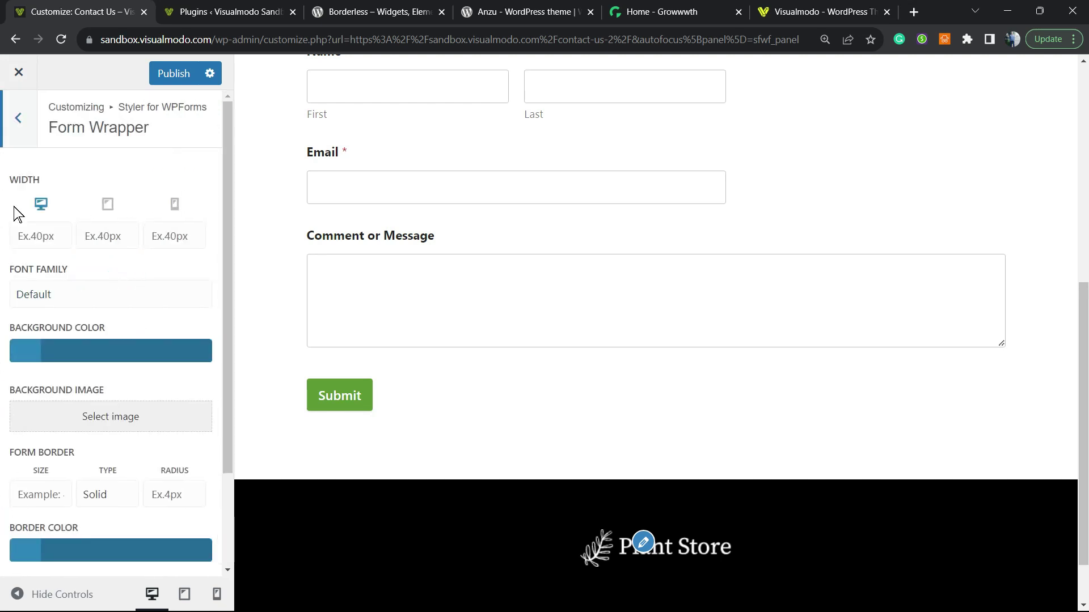
pyautogui.click(111, 356)
pyautogui.click(96, 441)
pyautogui.moveTo(86, 437)
pyautogui.mouseDown()
pyautogui.moveTo(71, 448)
pyautogui.moveTo(85, 428)
pyautogui.mouseUp()
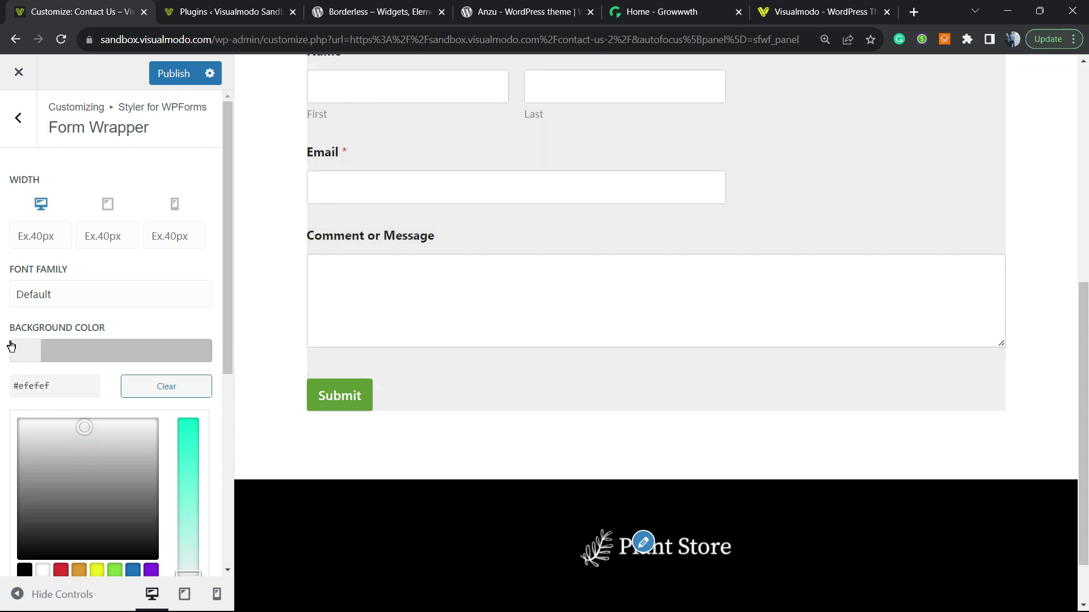
pyautogui.click(39, 233)
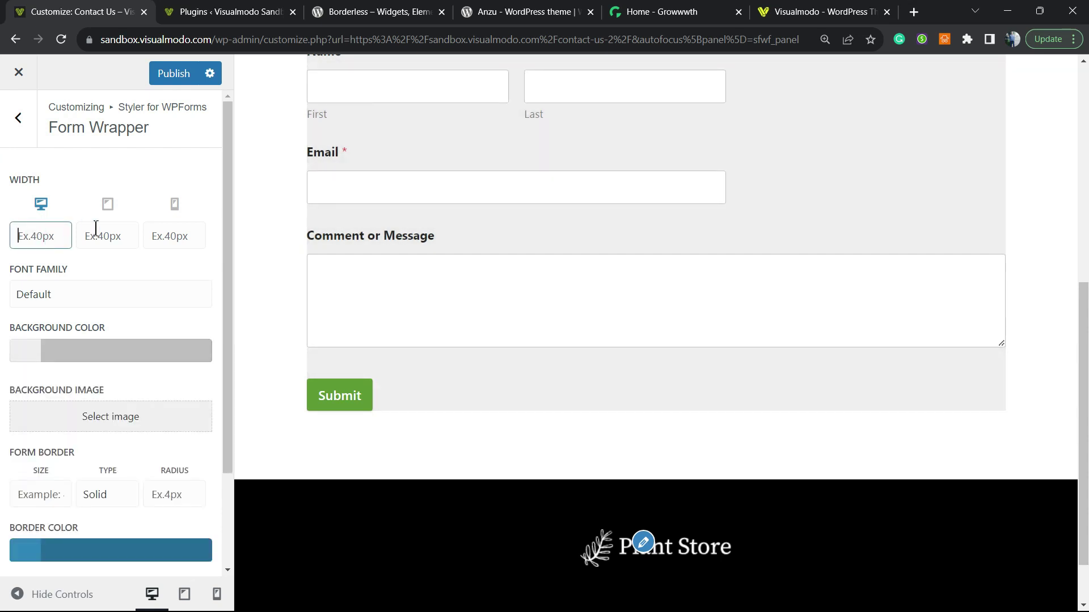
pyautogui.scroll(-2, 73, 370)
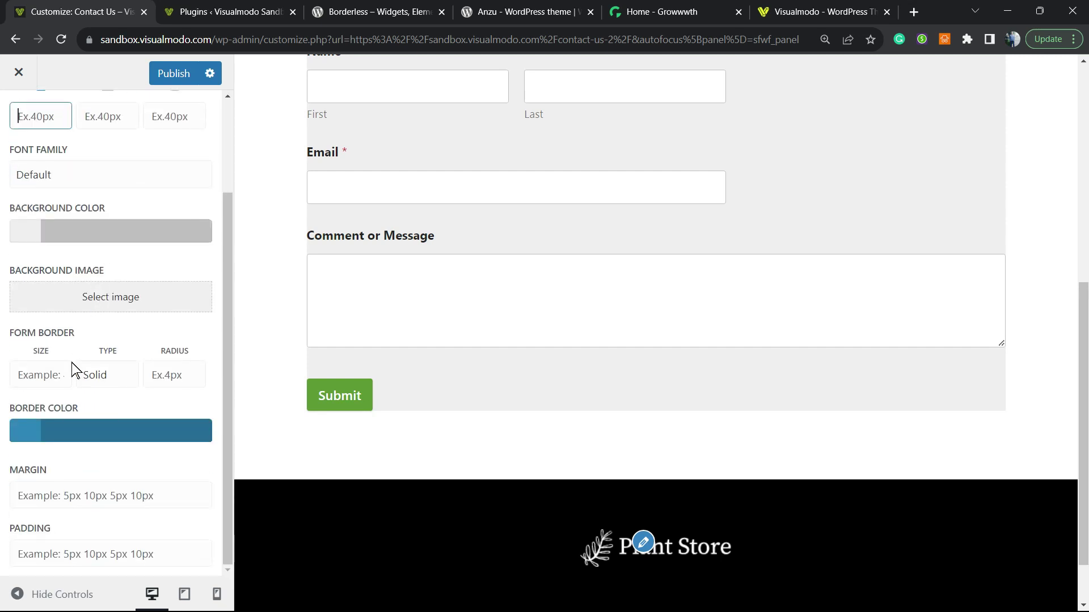
pyautogui.click(44, 381)
pyautogui.click(97, 384)
pyautogui.click(98, 387)
pyautogui.click(180, 371)
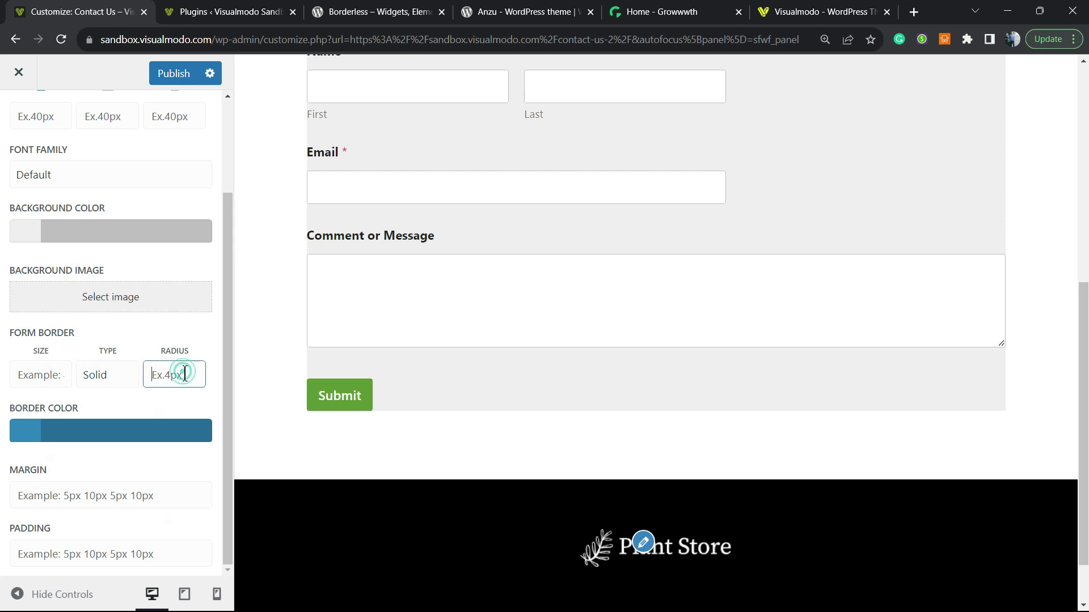
# Try a 20px margin on the form wrapper and clear the margin value again
pyautogui.click(40, 502)
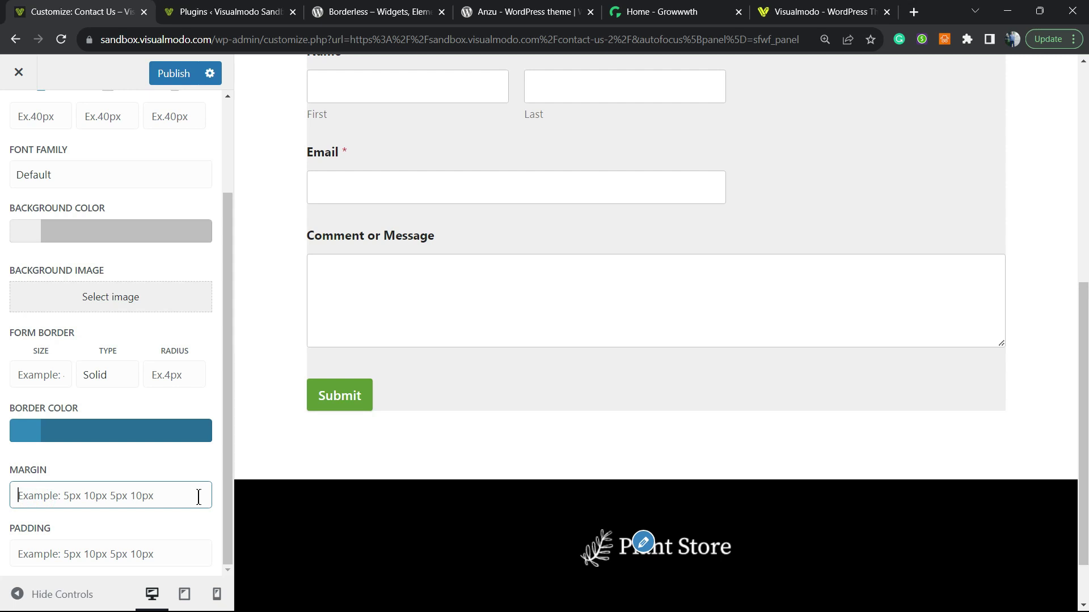
pyautogui.write('20px')
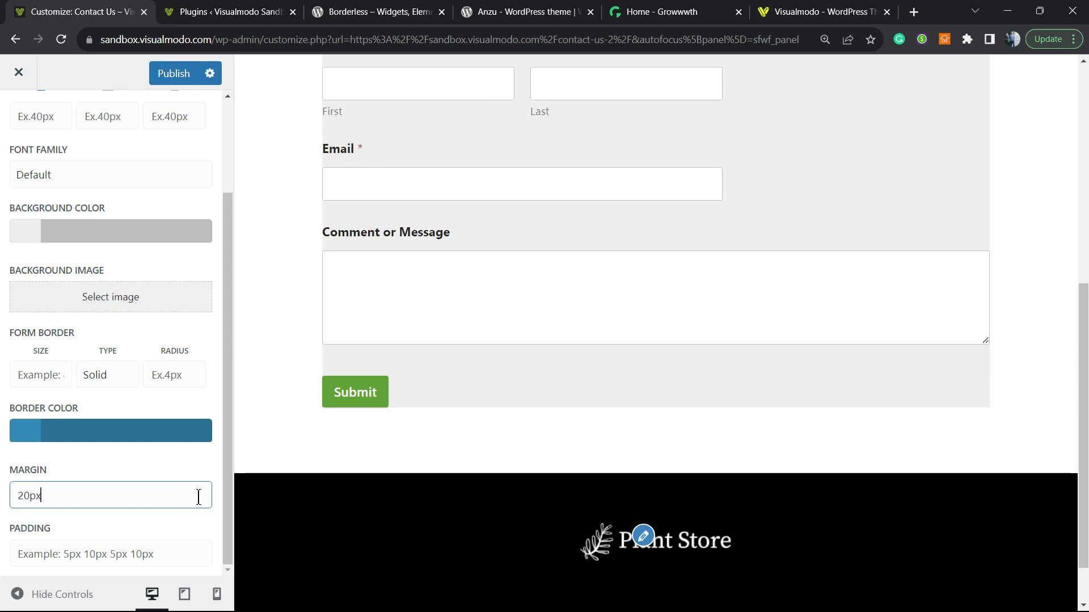
pyautogui.click(125, 474)
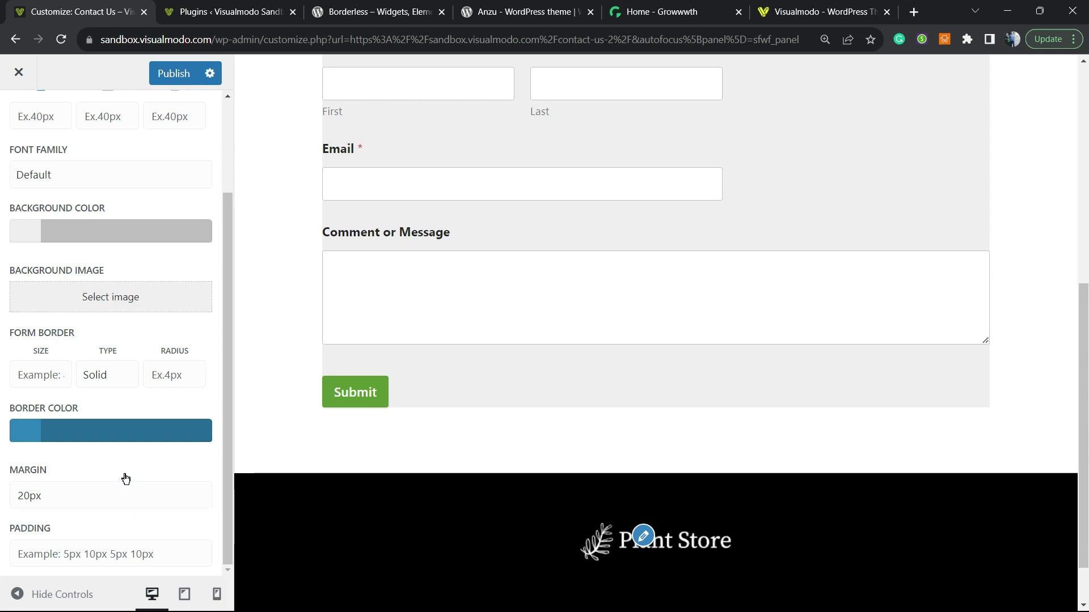
pyautogui.doubleClick(68, 485)
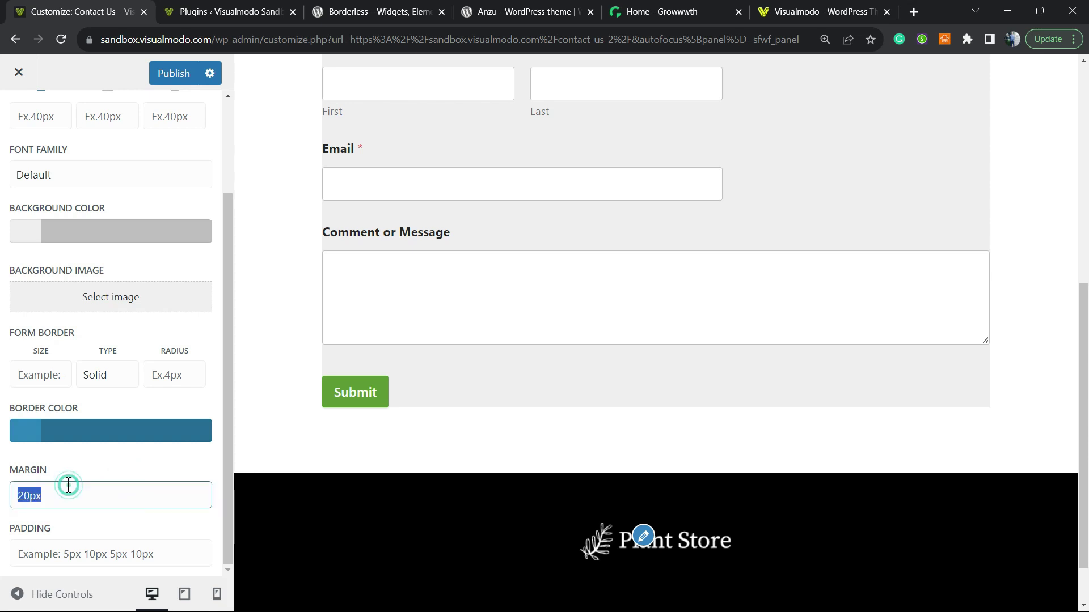
pyautogui.hotkey('ctrl', 'x')
# Set the form wrapper's padding to 50px and return to the Styler for WPForms section list
pyautogui.click(61, 554)
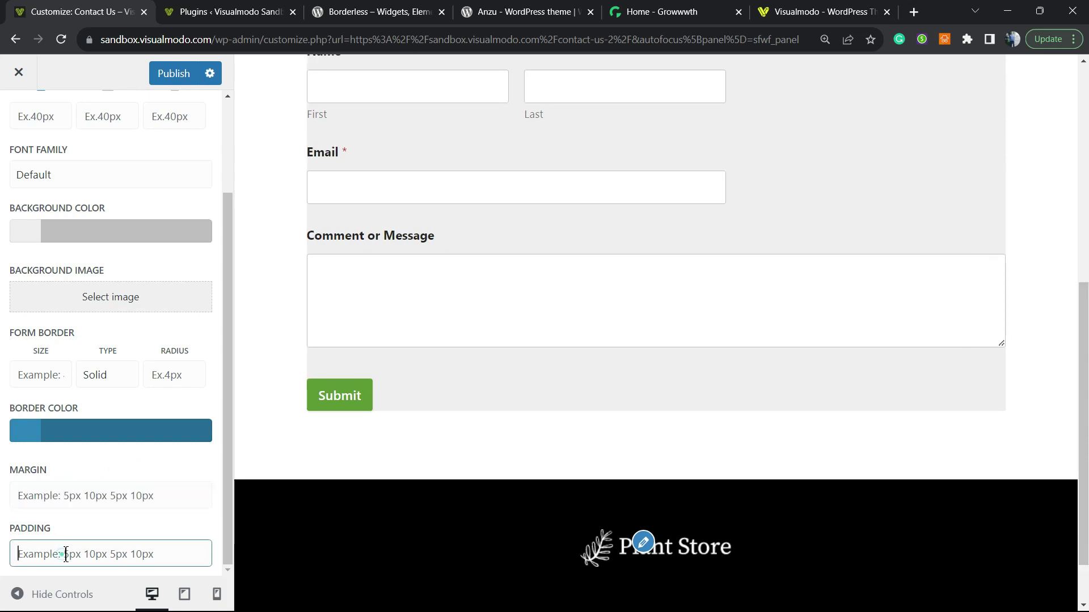
pyautogui.hotkey('ctrl', 'v')
pyautogui.click(165, 479)
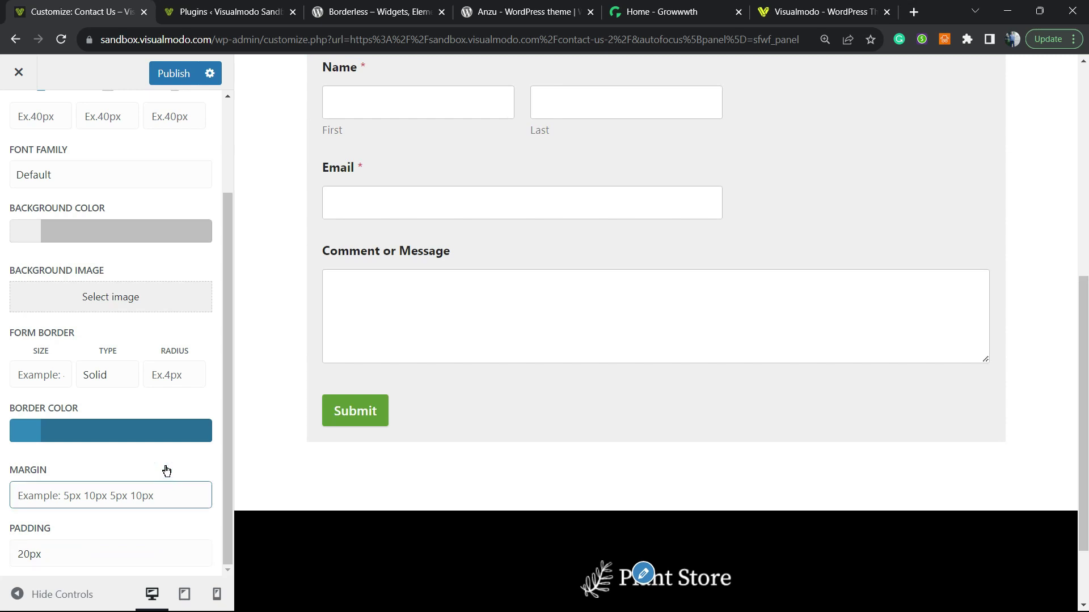
pyautogui.click(19, 554)
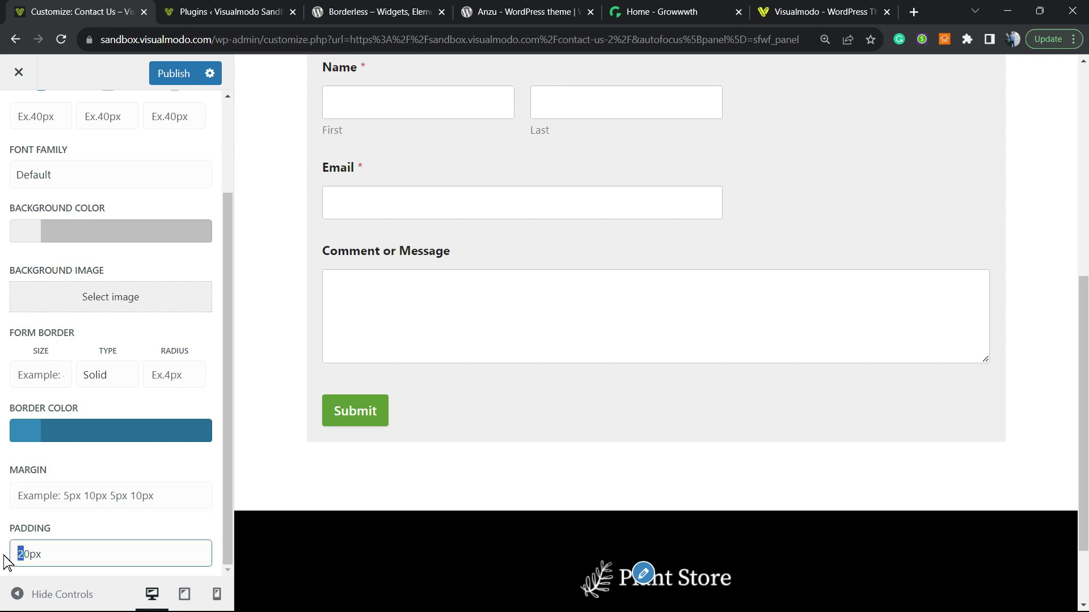
pyautogui.press('Delete')
pyautogui.write('5')
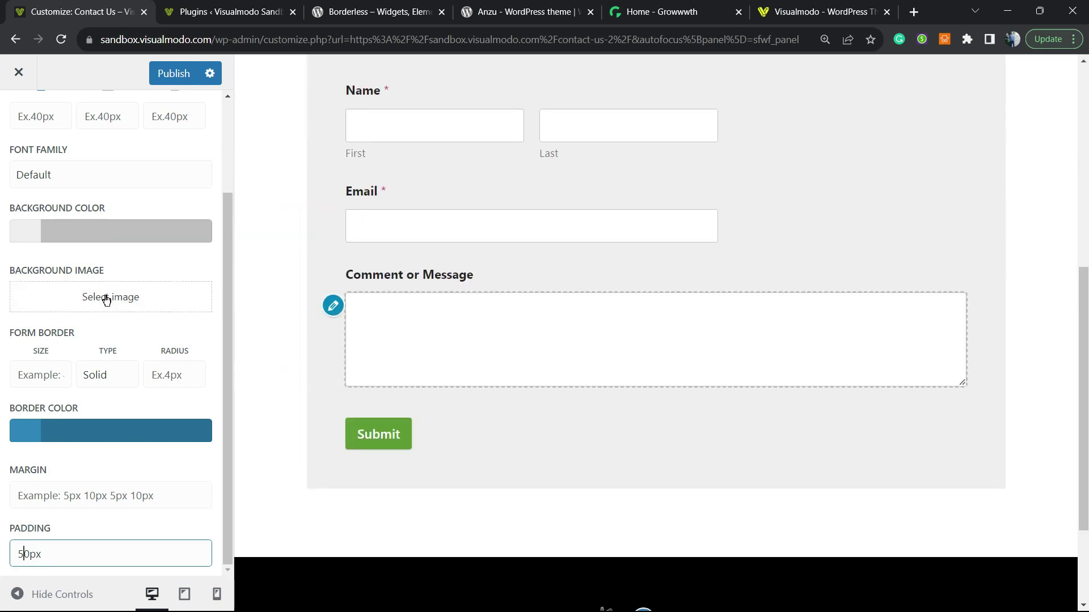
pyautogui.scroll(2, 106, 300)
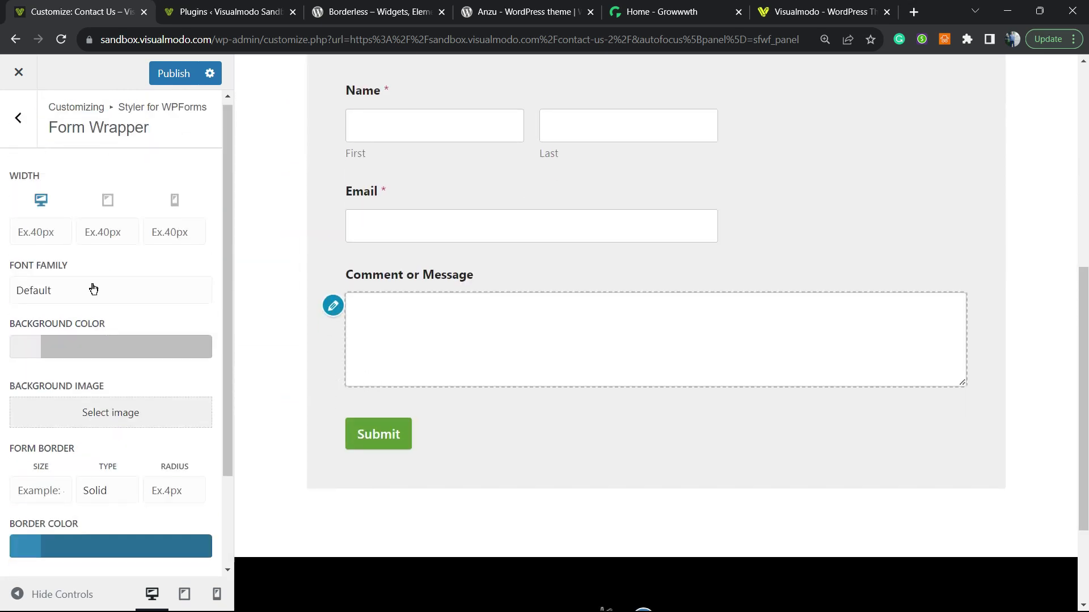
pyautogui.click(23, 111)
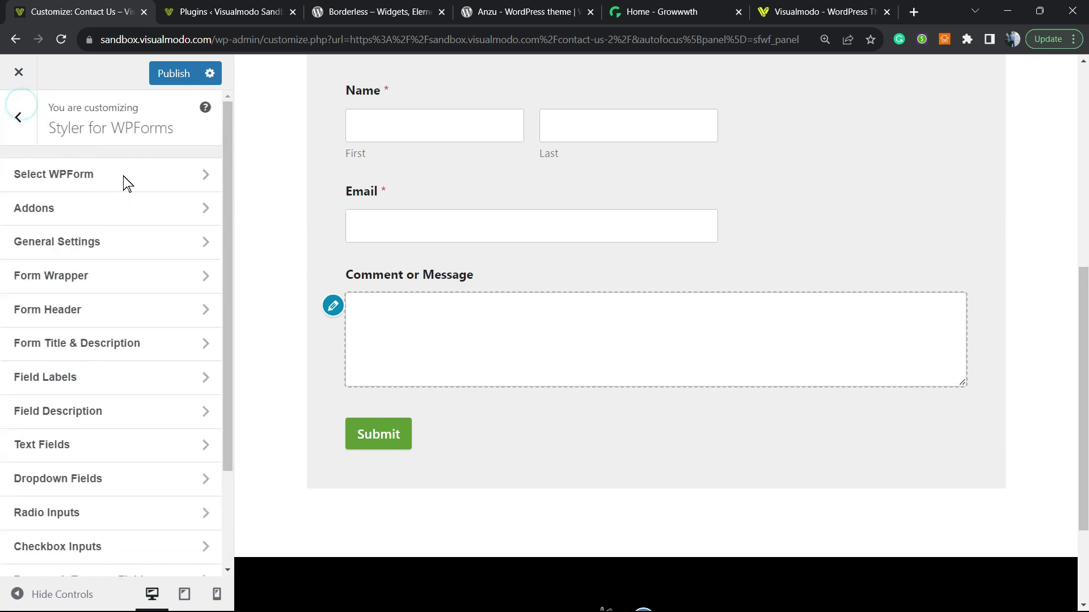
# Look through the styling options for Form Header, Form Title & Description, Field Labels and Field Description
pyautogui.click(111, 316)
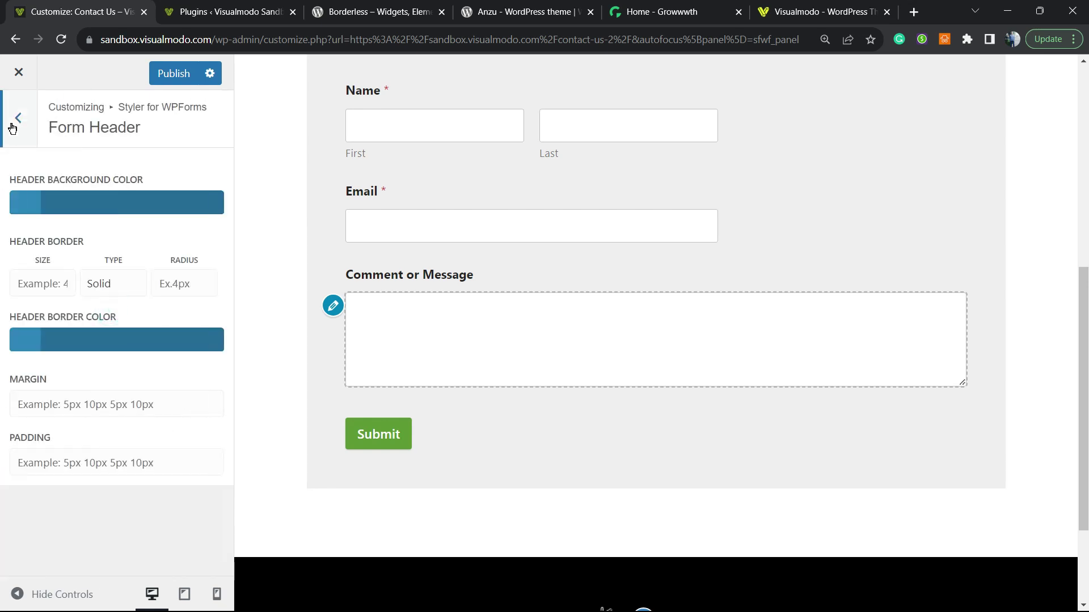
pyautogui.click(17, 119)
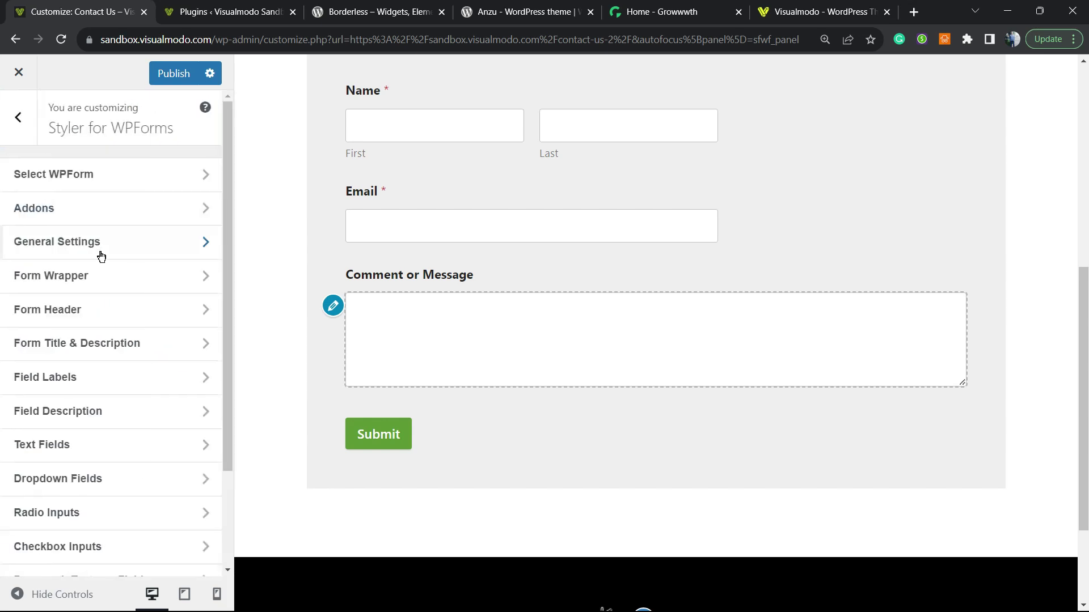
pyautogui.click(132, 345)
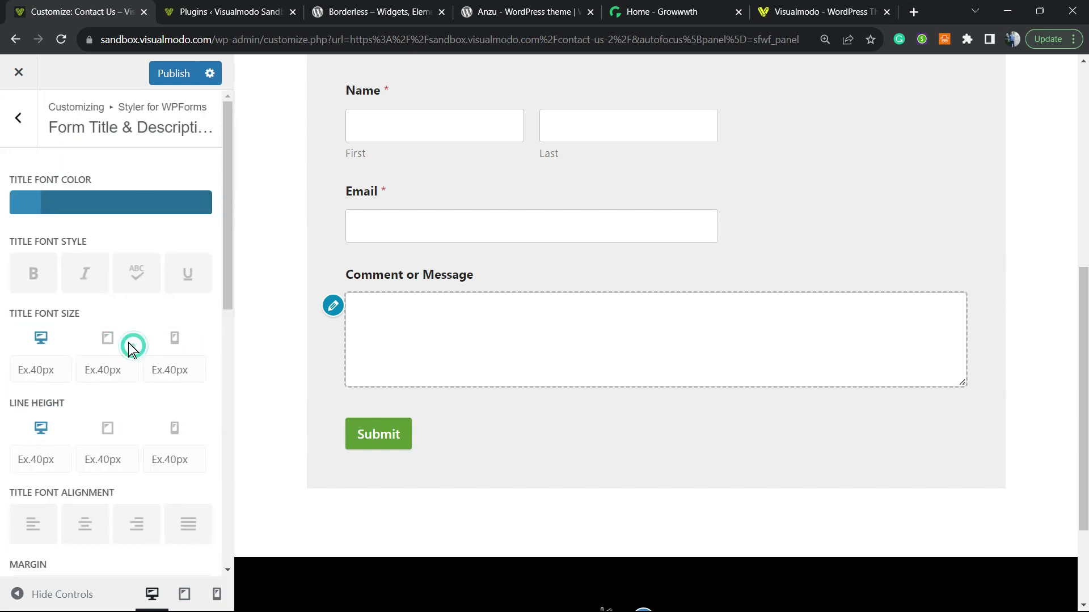
pyautogui.click(35, 278)
pyautogui.click(18, 118)
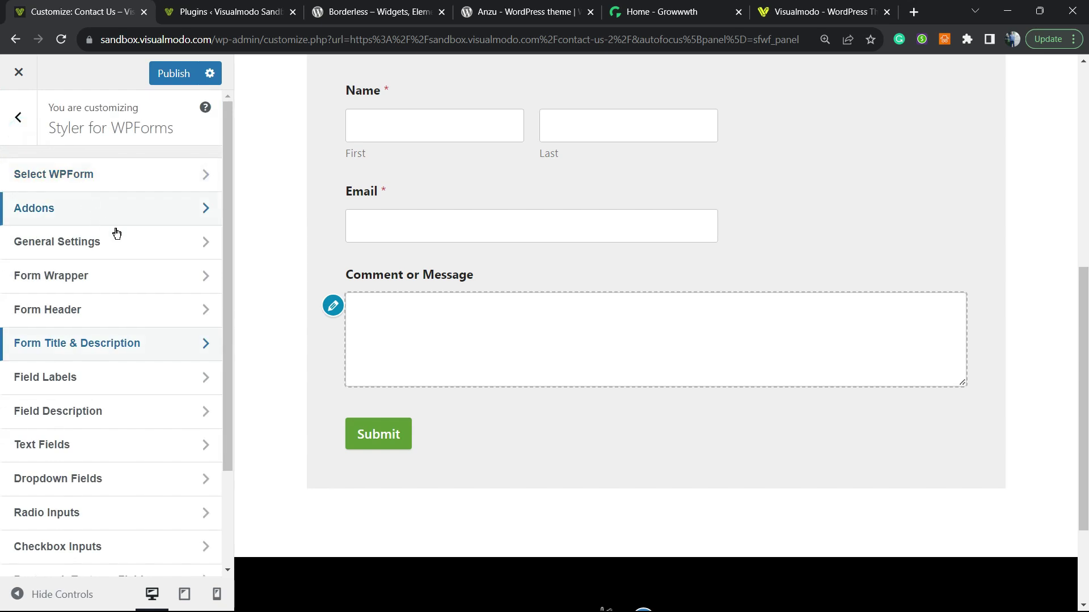
pyautogui.click(80, 377)
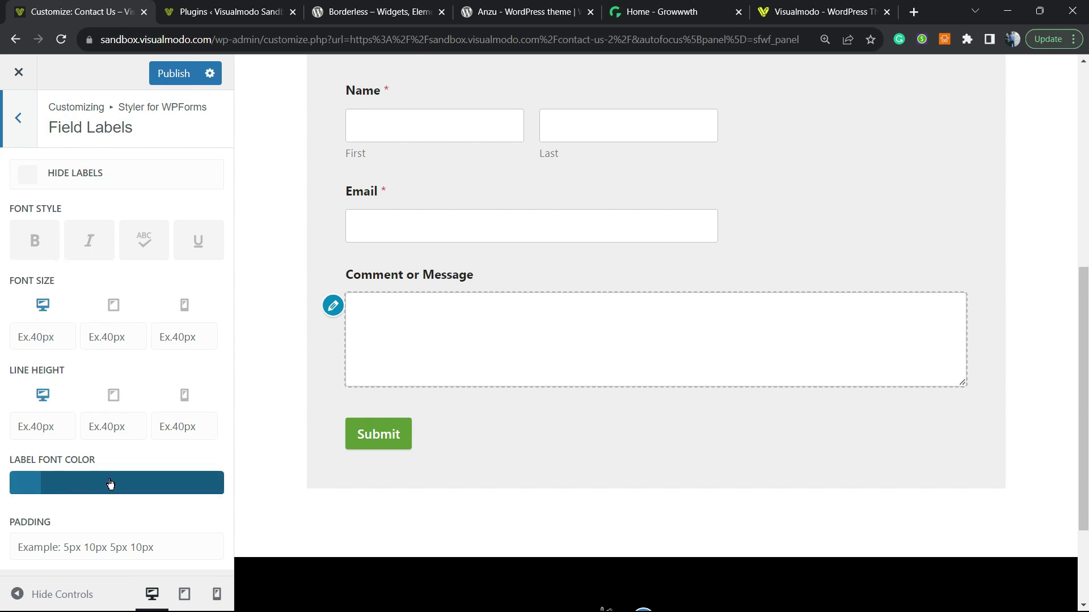
pyautogui.click(42, 140)
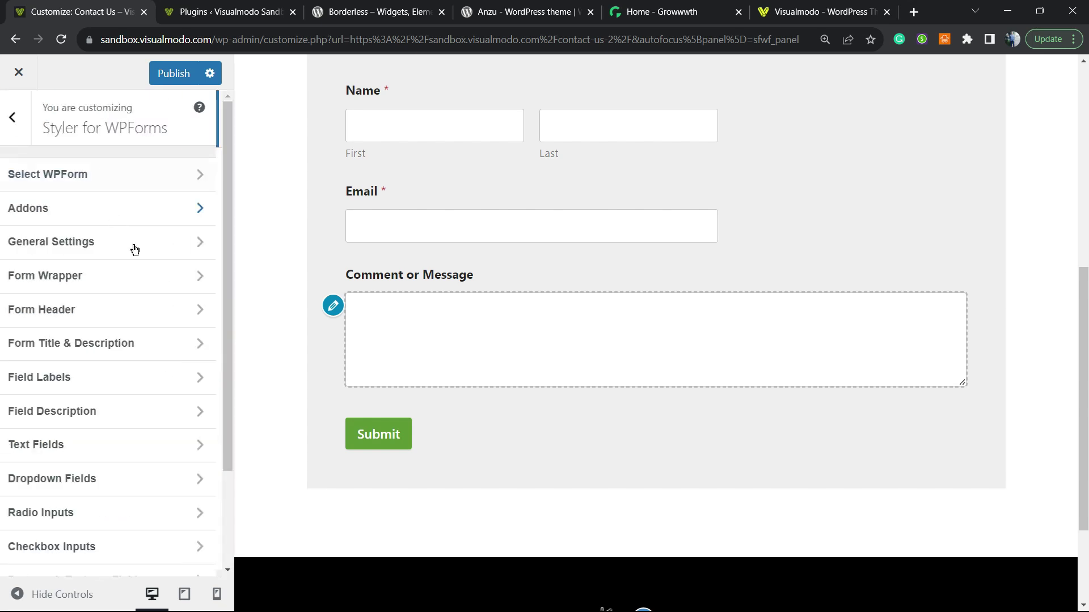
pyautogui.scroll(-2, 151, 312)
pyautogui.click(138, 302)
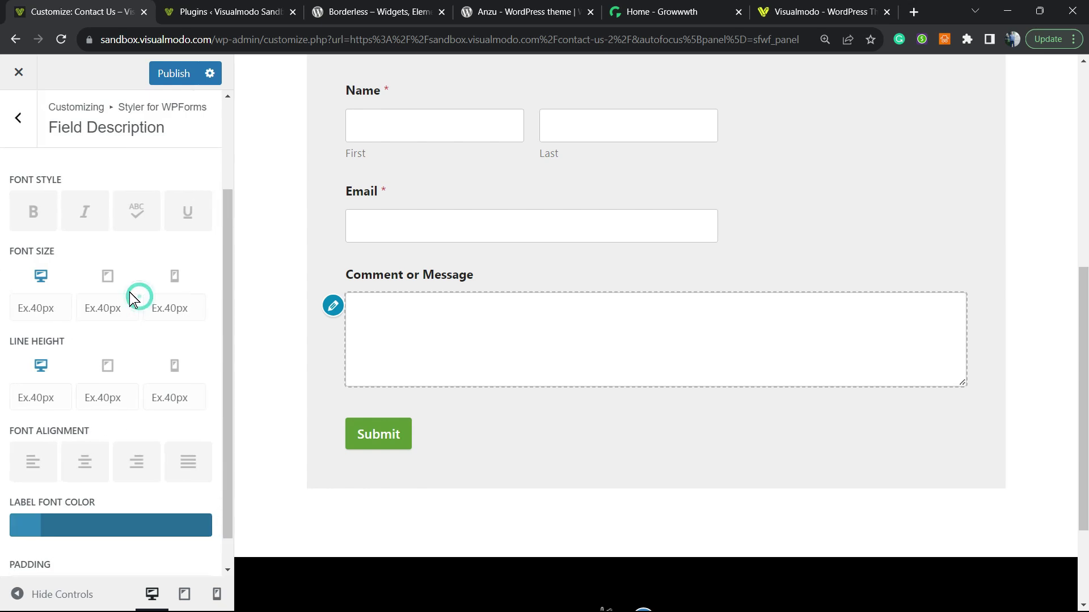
# Enter the test text rf3f34f34f in the preview's Comment or Message field and leave the Field Description settings
pyautogui.click(416, 332)
pyautogui.write('rf3f34f34f')
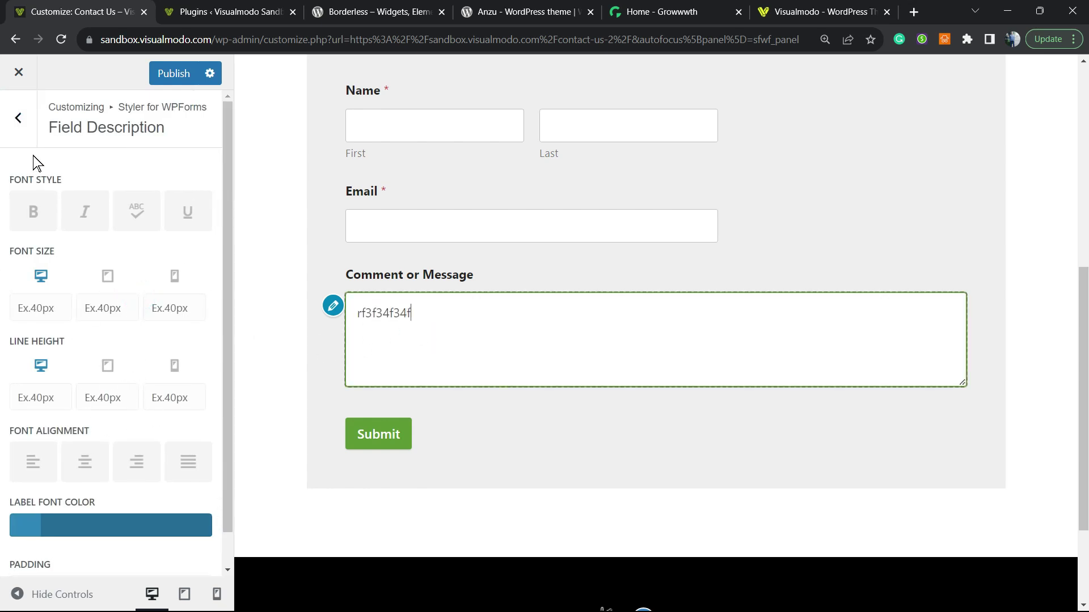
pyautogui.click(18, 118)
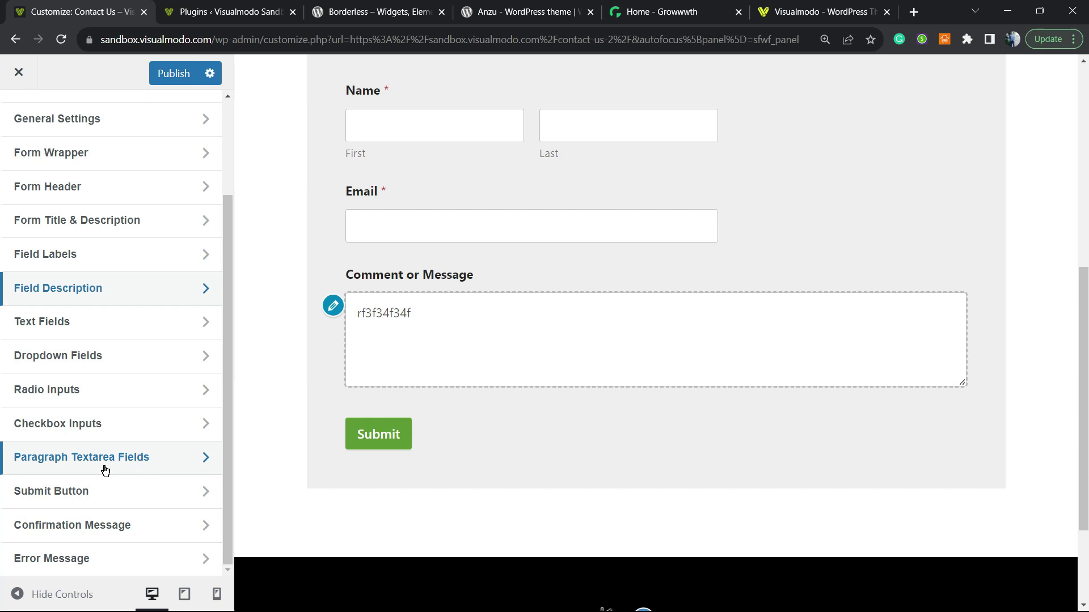
# Set the Submit button's background color to purple #8224e3 and make its text bold
pyautogui.click(107, 504)
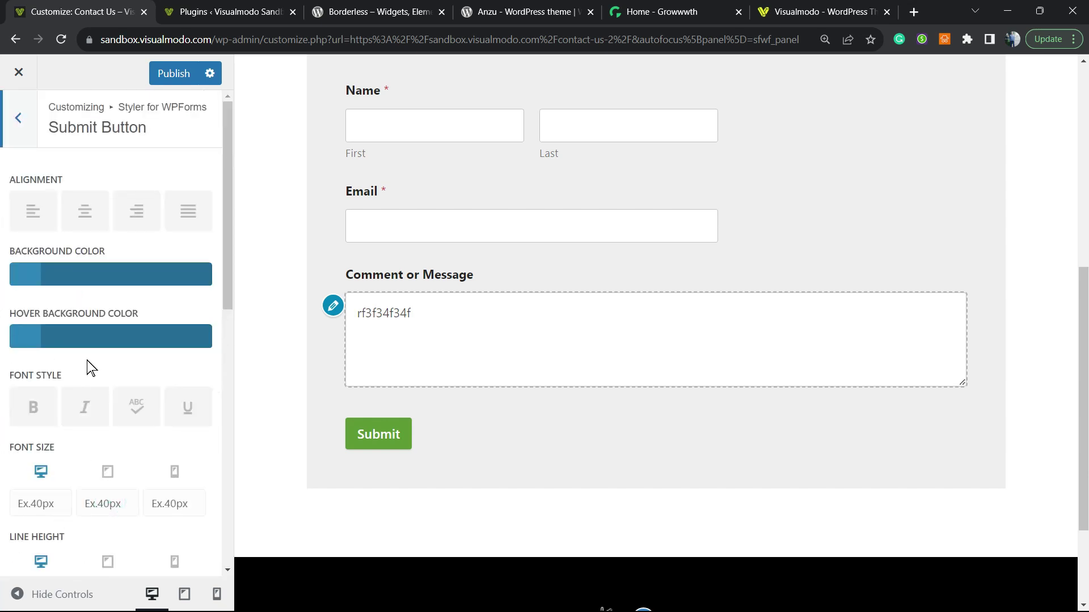
pyautogui.click(107, 277)
pyautogui.moveTo(101, 394); pyautogui.dragTo(115, 464)
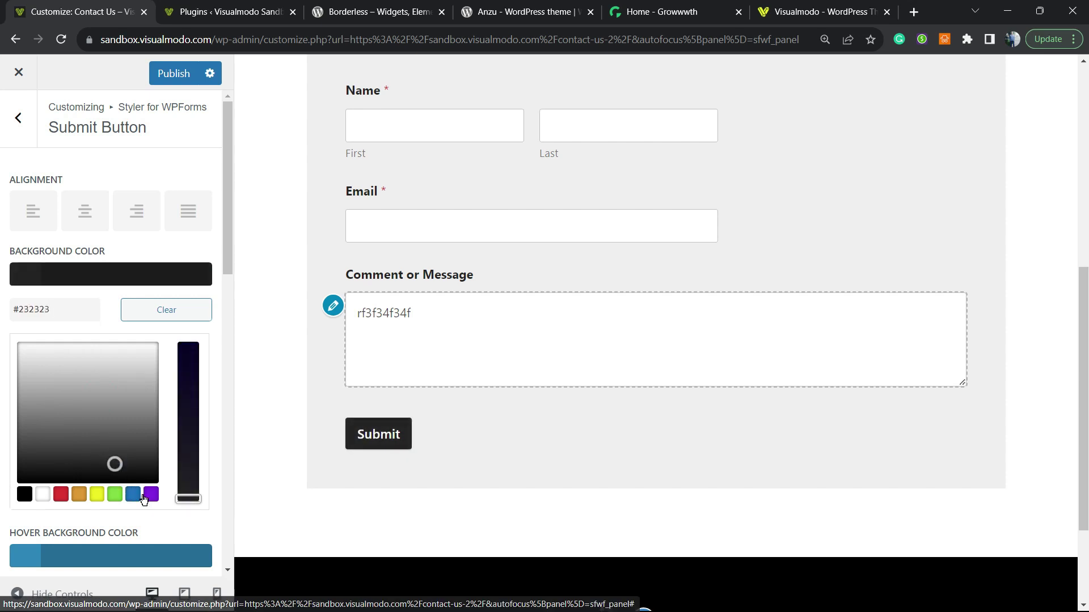
pyautogui.click(151, 495)
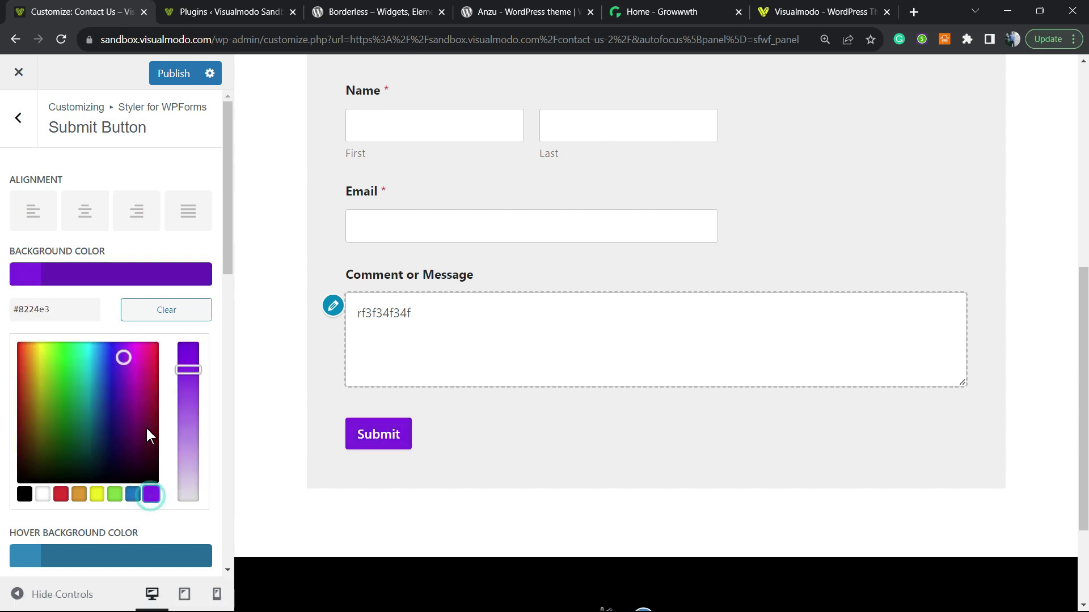
pyautogui.scroll(-5, 146, 436)
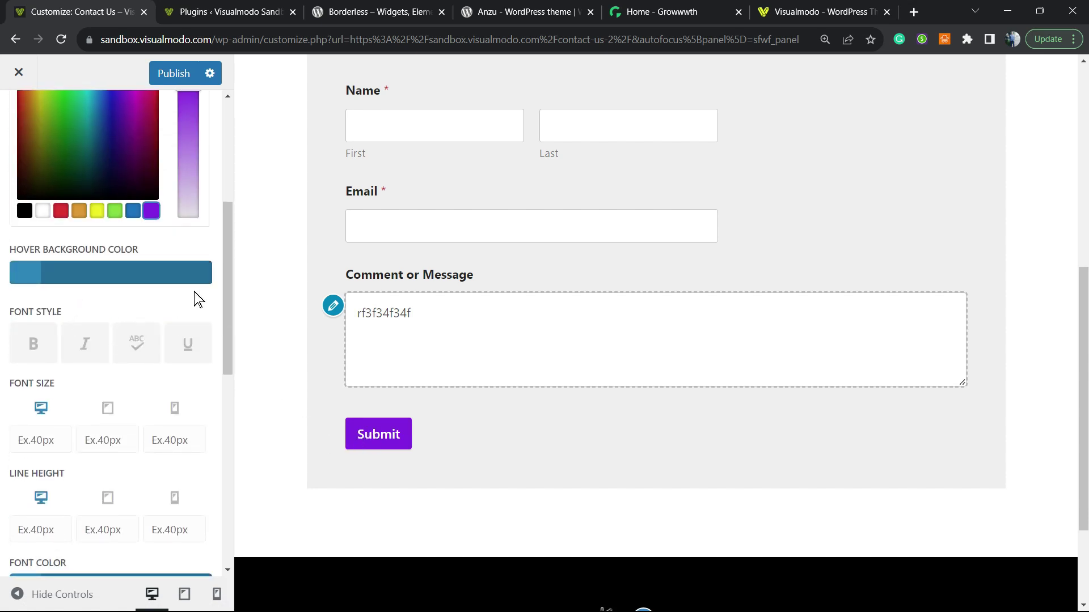
pyautogui.click(50, 353)
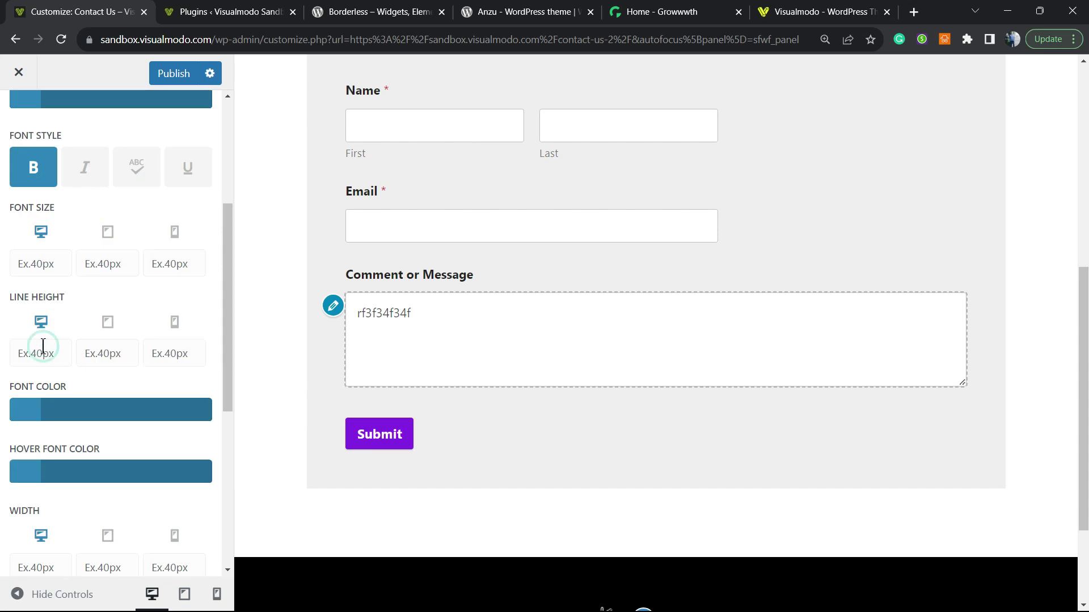
# Set the Submit button's desktop width to 50px
pyautogui.scroll(-2, 139, 388)
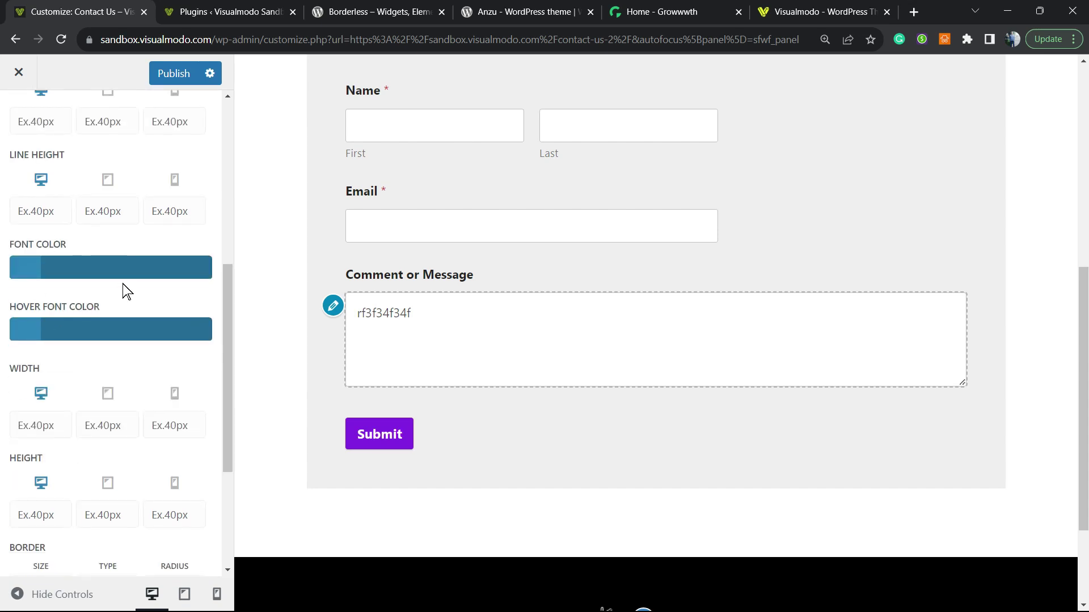
pyautogui.click(23, 425)
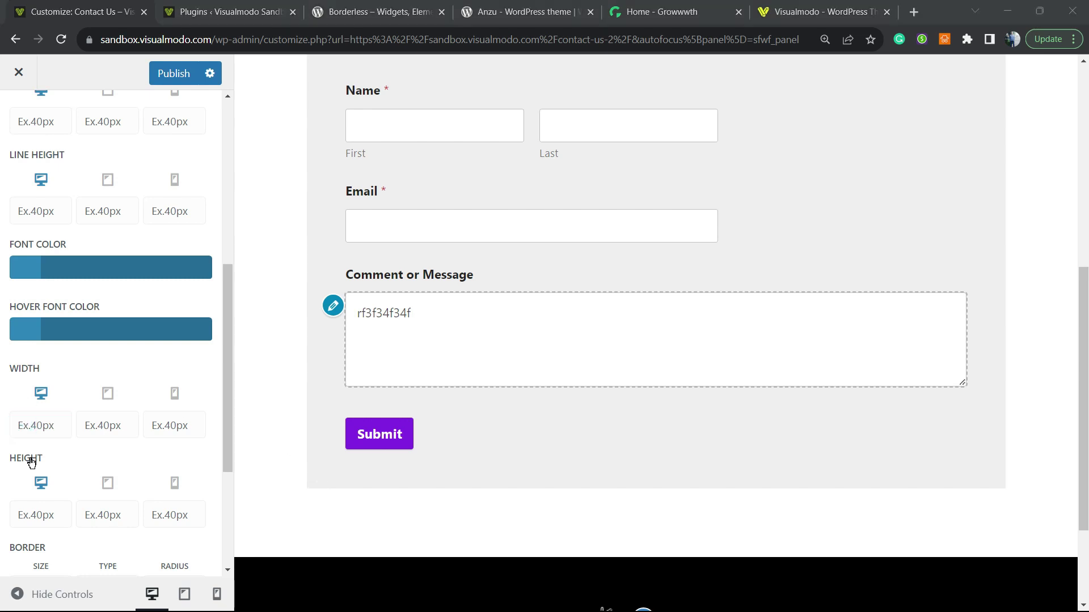
pyautogui.press('super')
pyautogui.press('Escape')
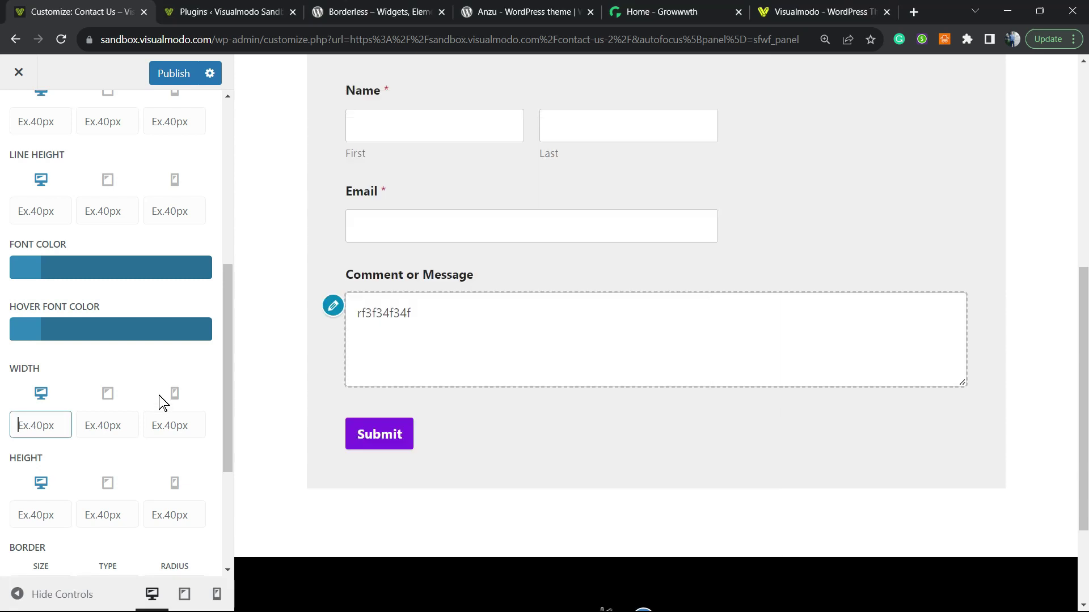
pyautogui.write('5')
pyautogui.click(39, 422)
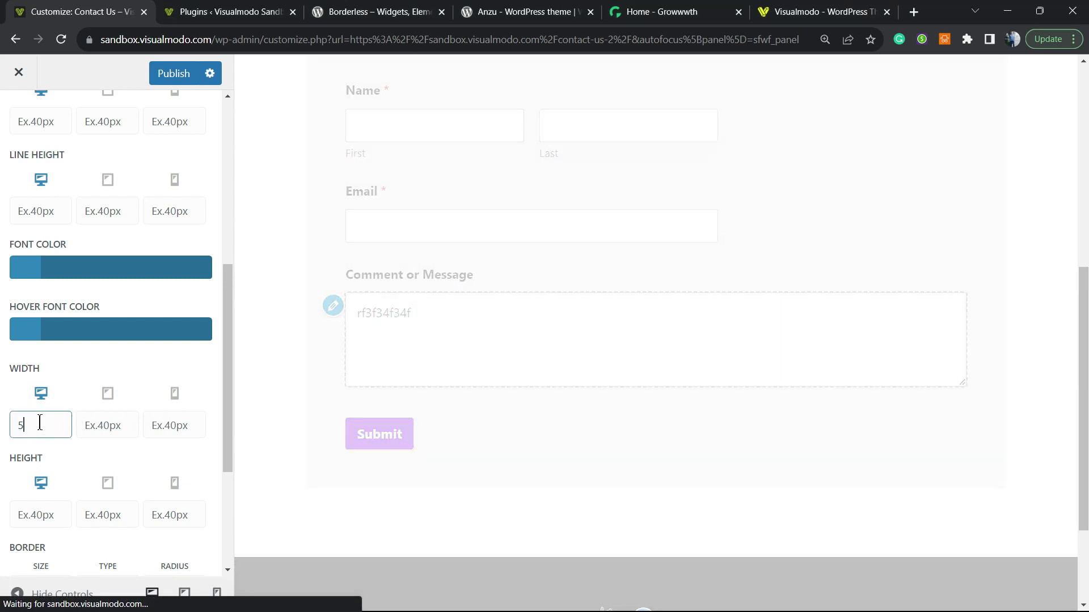
pyautogui.write('0px')
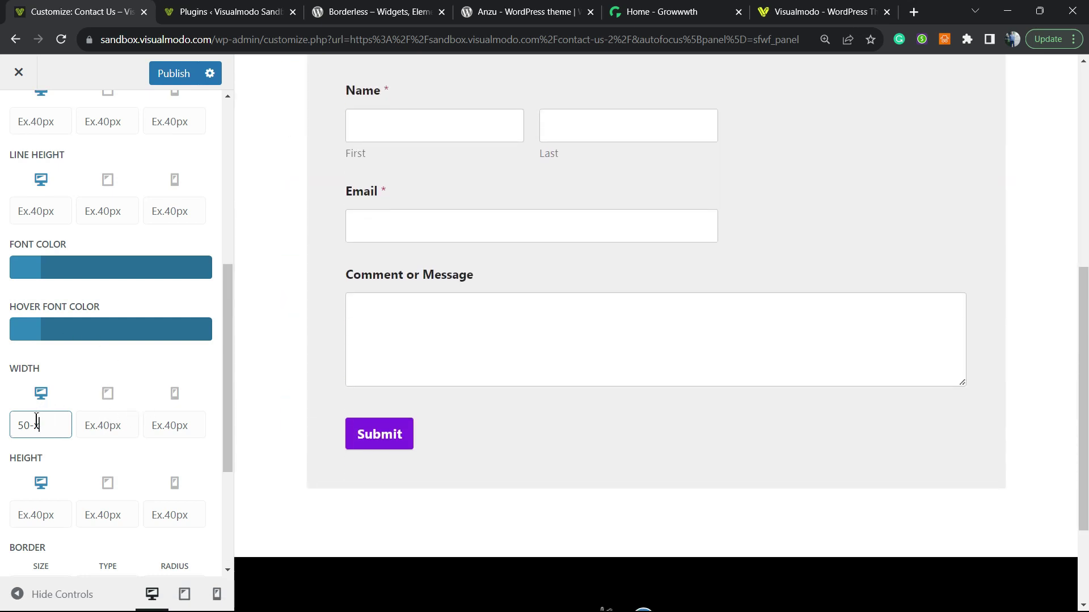
pyautogui.click(36, 424)
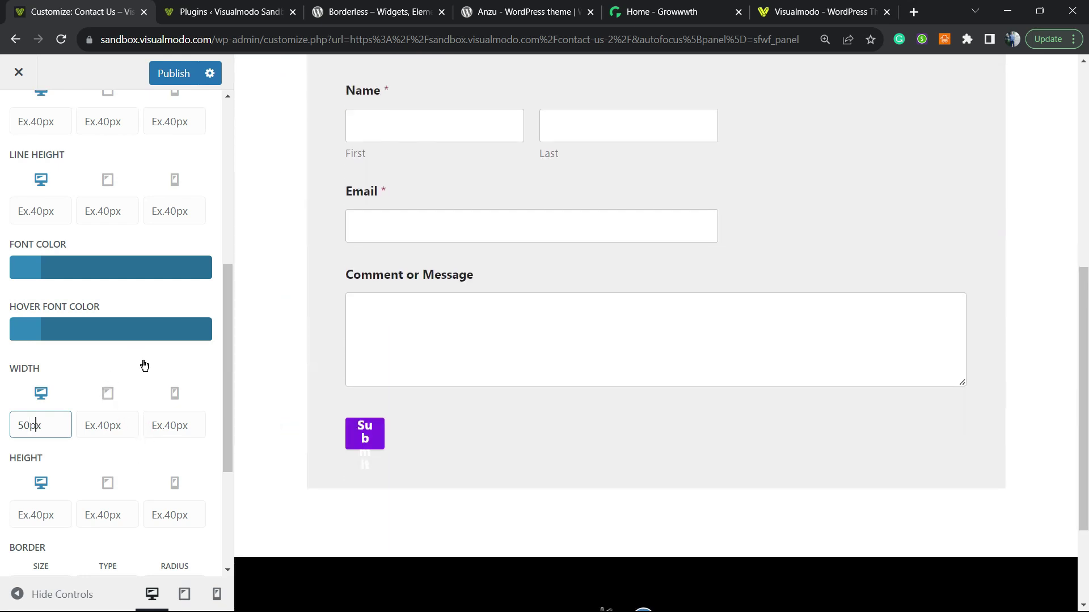
# Set the Submit button's desktop width to 200px and leave the Submit Button settings
pyautogui.moveTo(24, 425); pyautogui.dragTo(15, 426)
pyautogui.write('0')
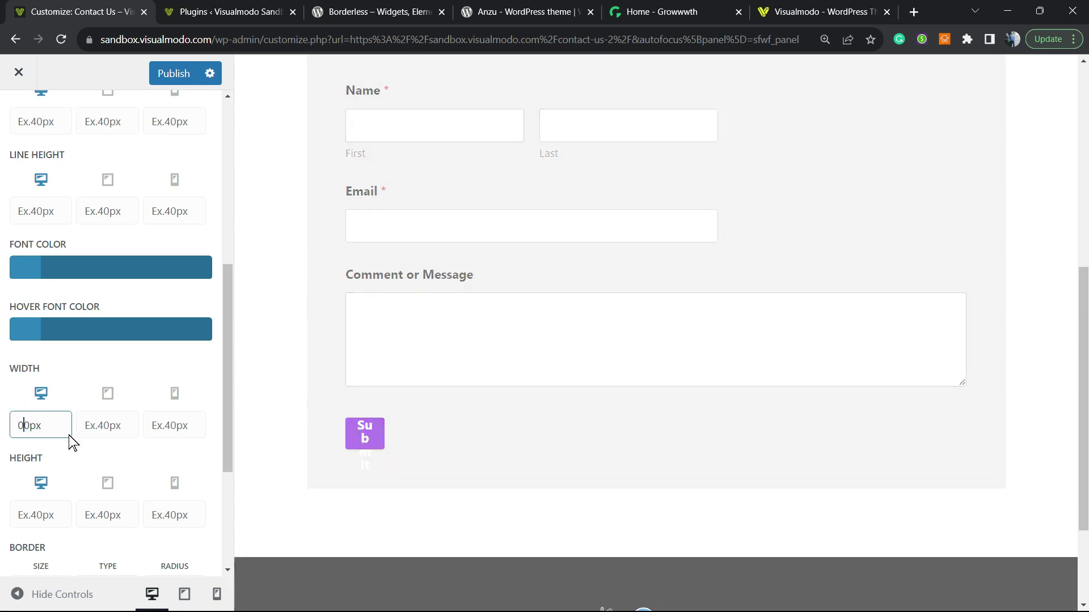
pyautogui.click(14, 427)
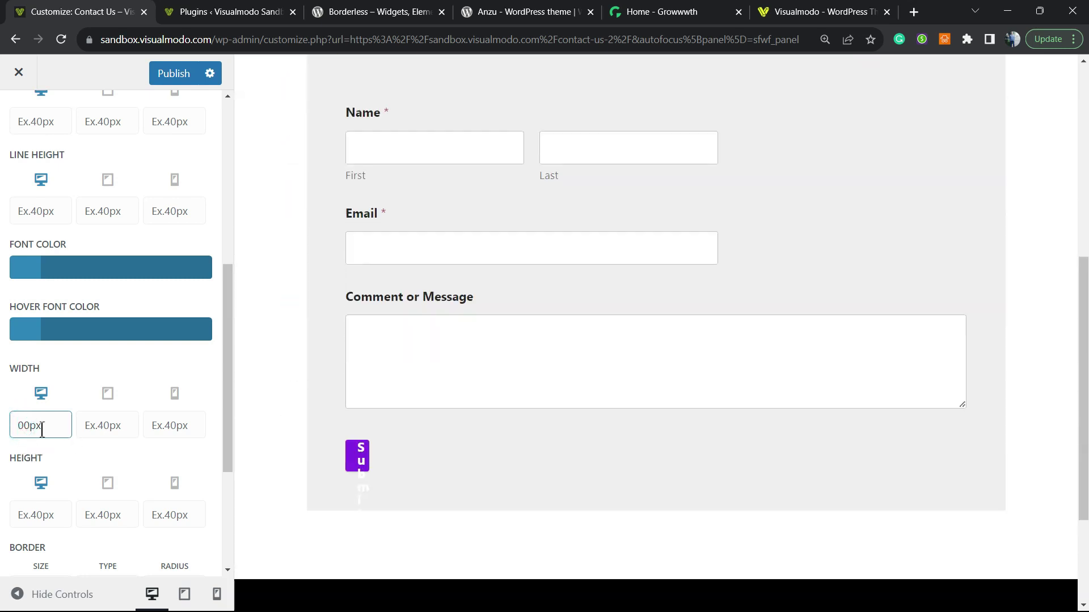
pyautogui.write('1')
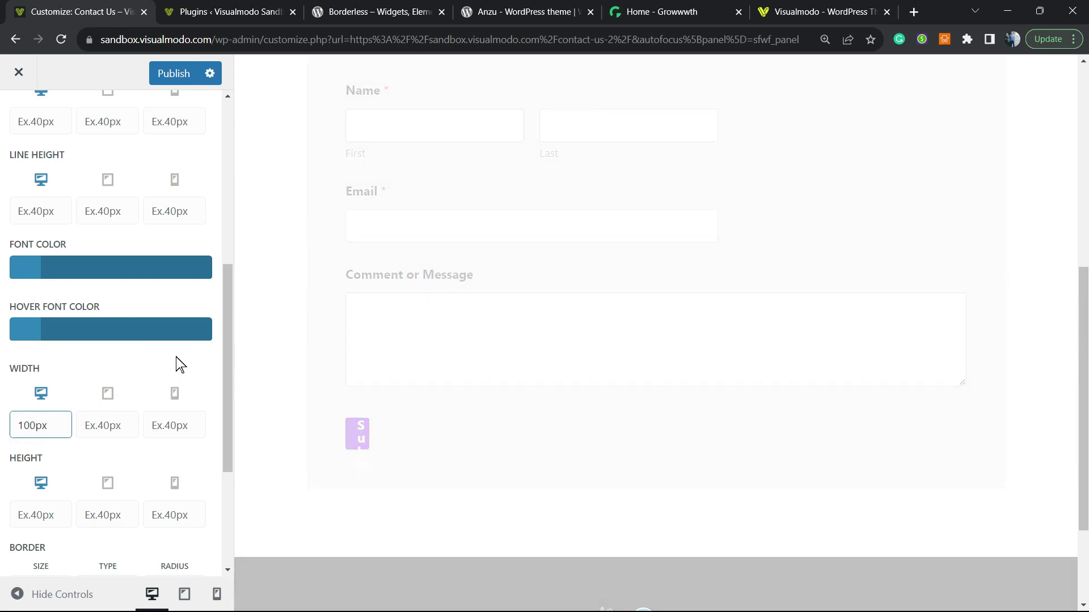
pyautogui.press('BackSpace')
pyautogui.write('2')
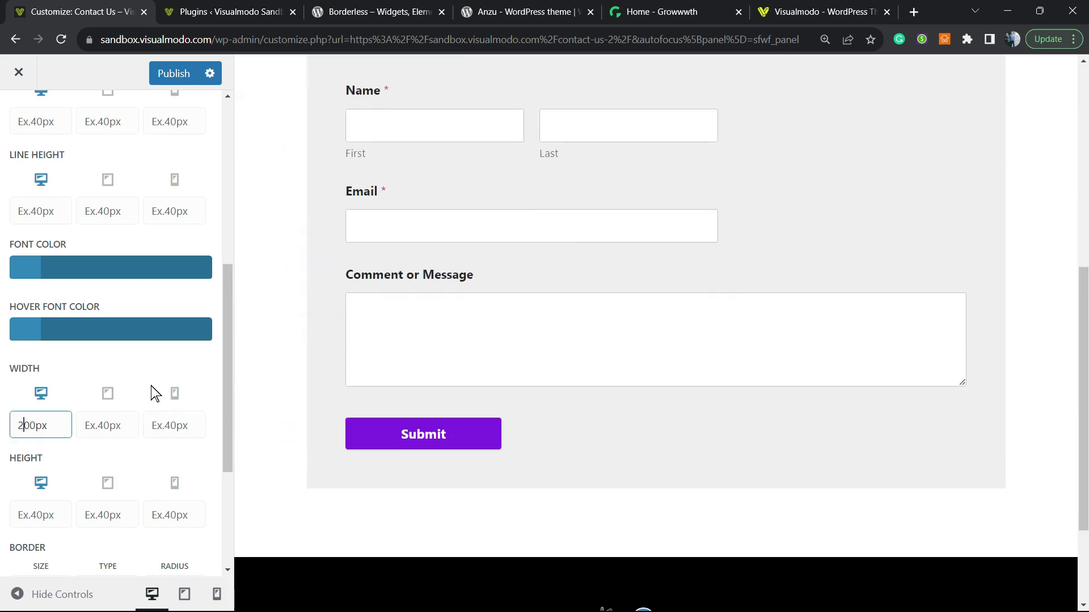
pyautogui.scroll(-4, 193, 364)
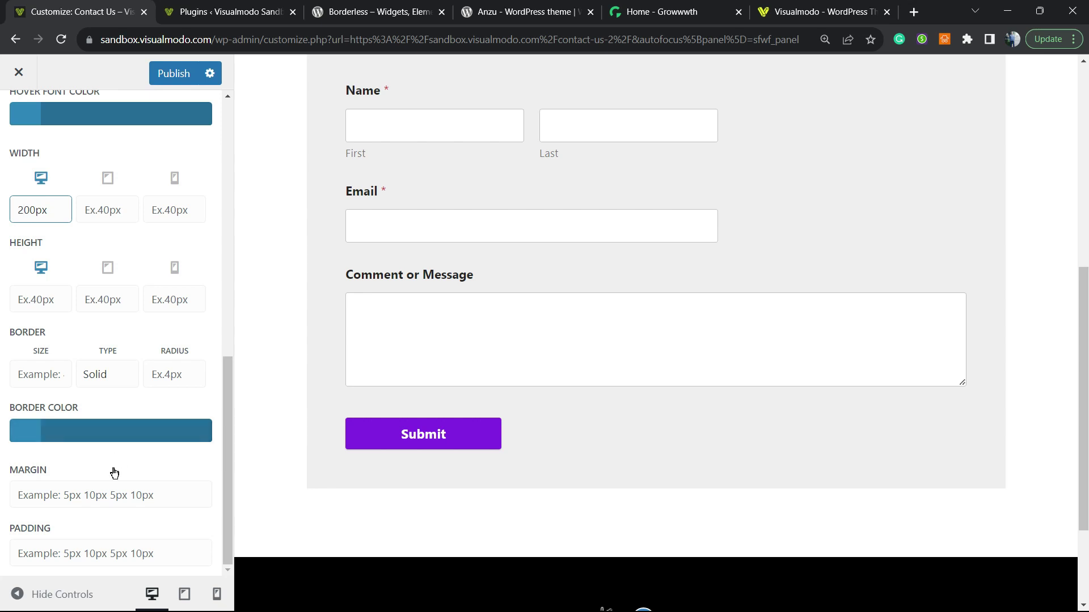
pyautogui.scroll(3, 130, 370)
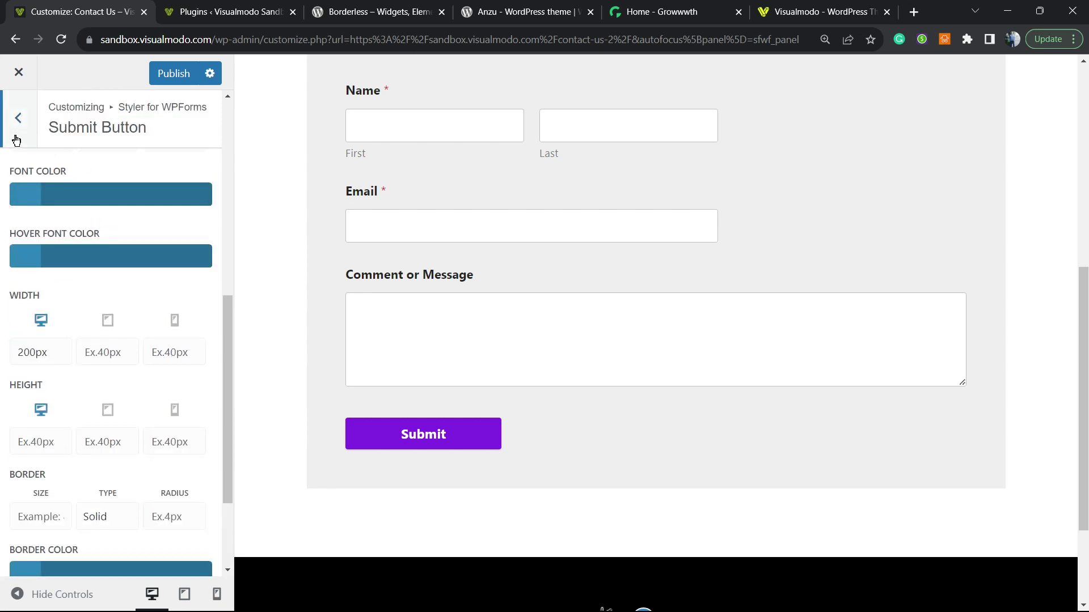
pyautogui.press('Escape')
# Review the styled contact form in the preview and publish the Customizer changes
pyautogui.scroll(5, 431, 340)
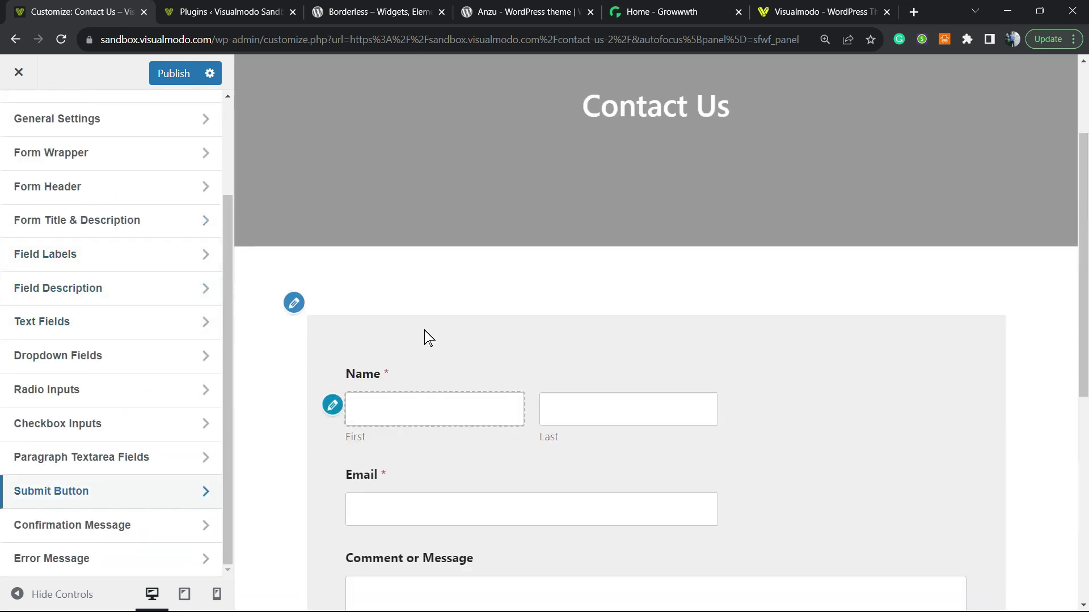
pyautogui.scroll(-5, 502, 356)
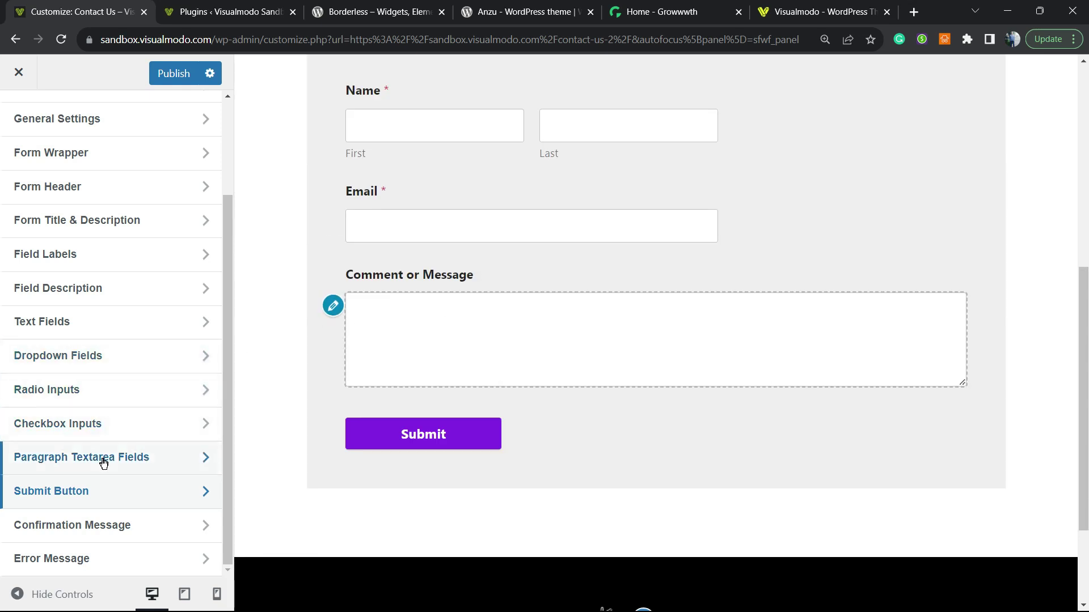
pyautogui.click(172, 74)
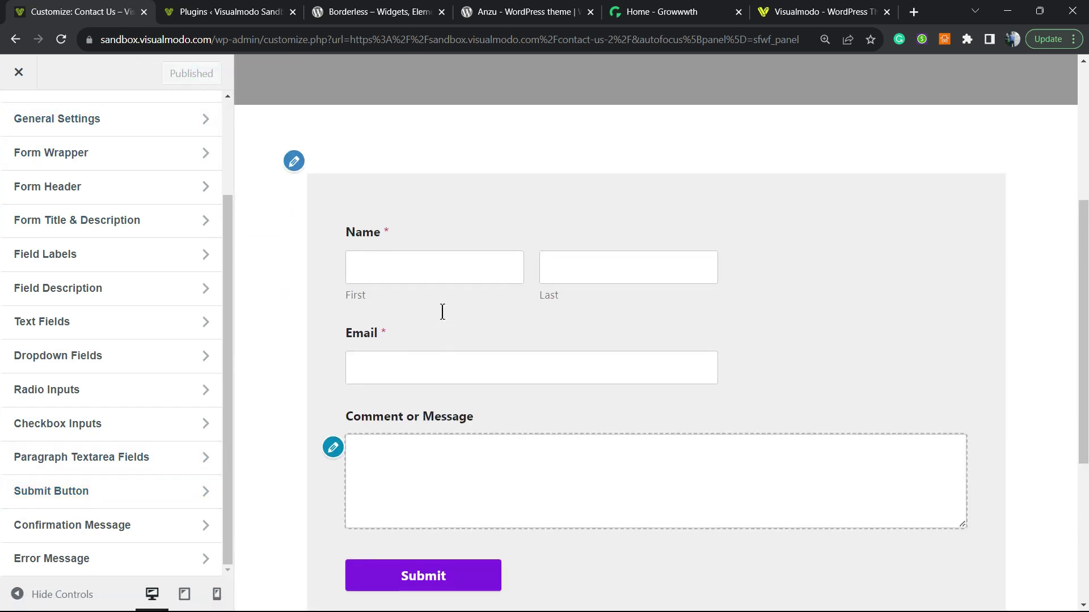
pyautogui.scroll(-5, 408, 332)
pyautogui.scroll(5, 402, 341)
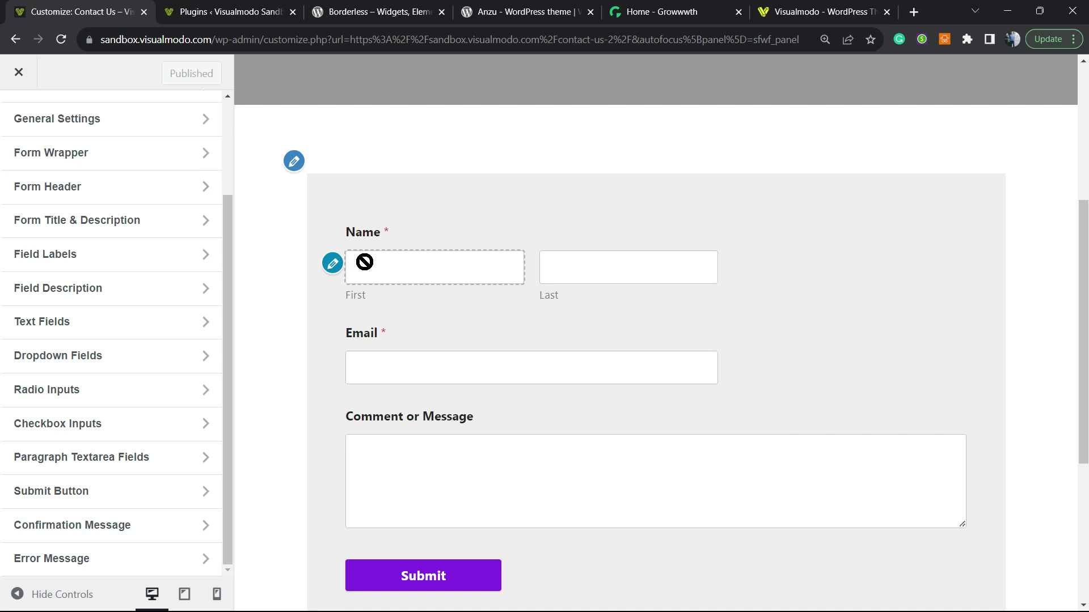
# Switch to the Borderless plugin page on WordPress.org and highlight the plugin's title
pyautogui.click(227, 11)
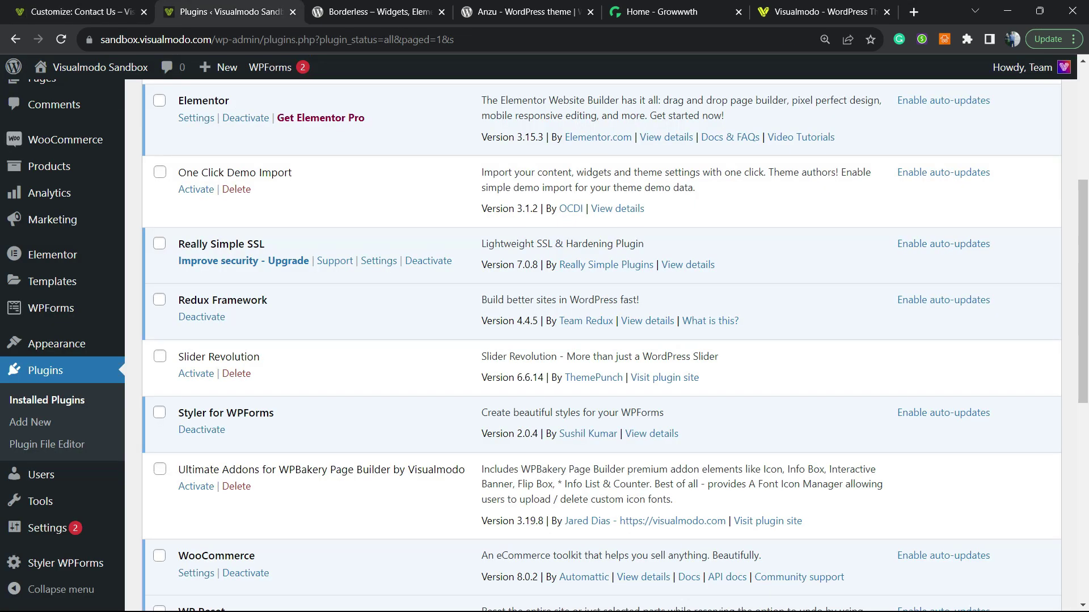
pyautogui.click(340, 8)
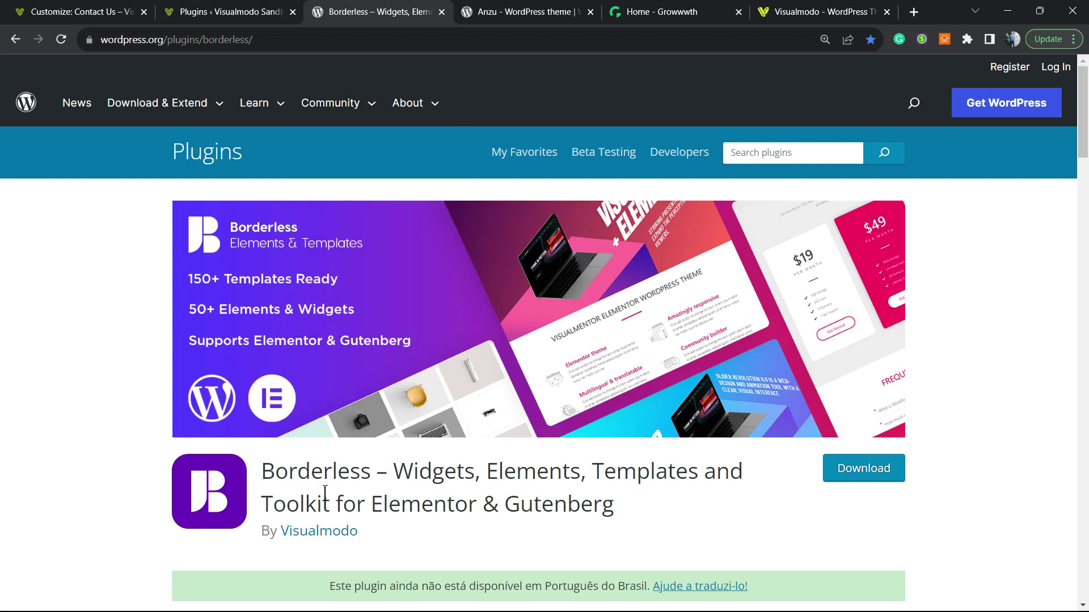
pyautogui.tripleClick(396, 468)
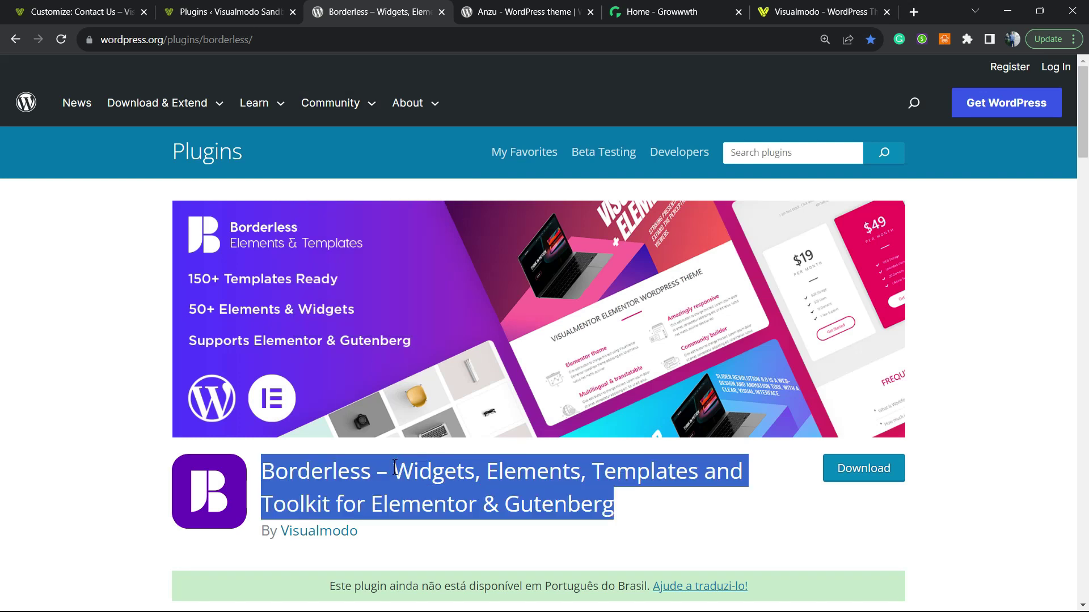
# Look over the Anzu theme page on WordPress.org and the Growwwth home page
pyautogui.click(517, 12)
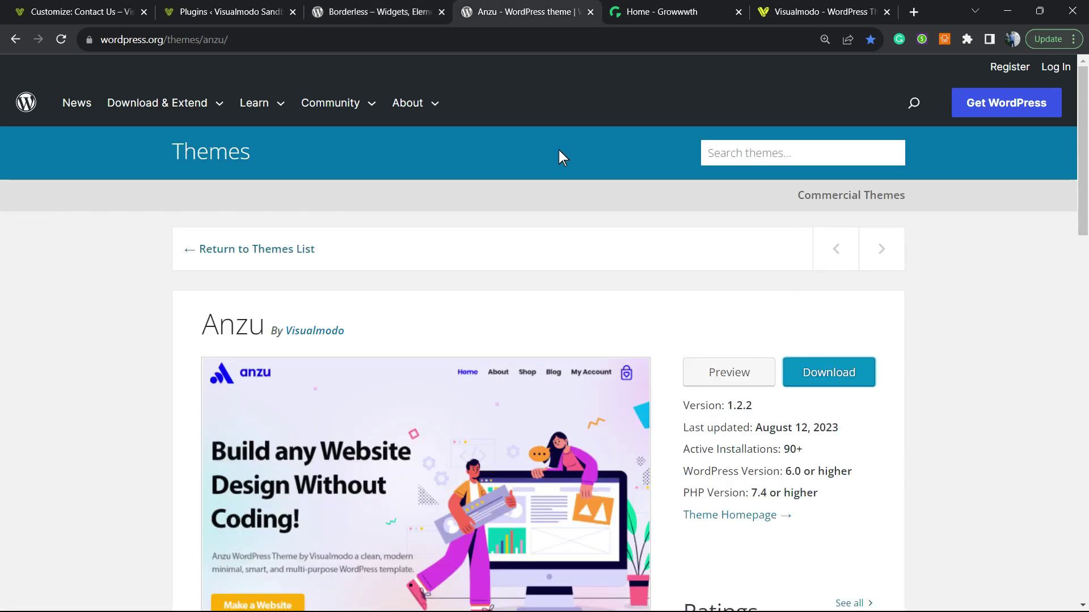
pyautogui.tripleClick(236, 314)
pyautogui.scroll(-10, 440, 312)
pyautogui.scroll(10, 440, 328)
pyautogui.hotkey('ctrl', 'Tab')
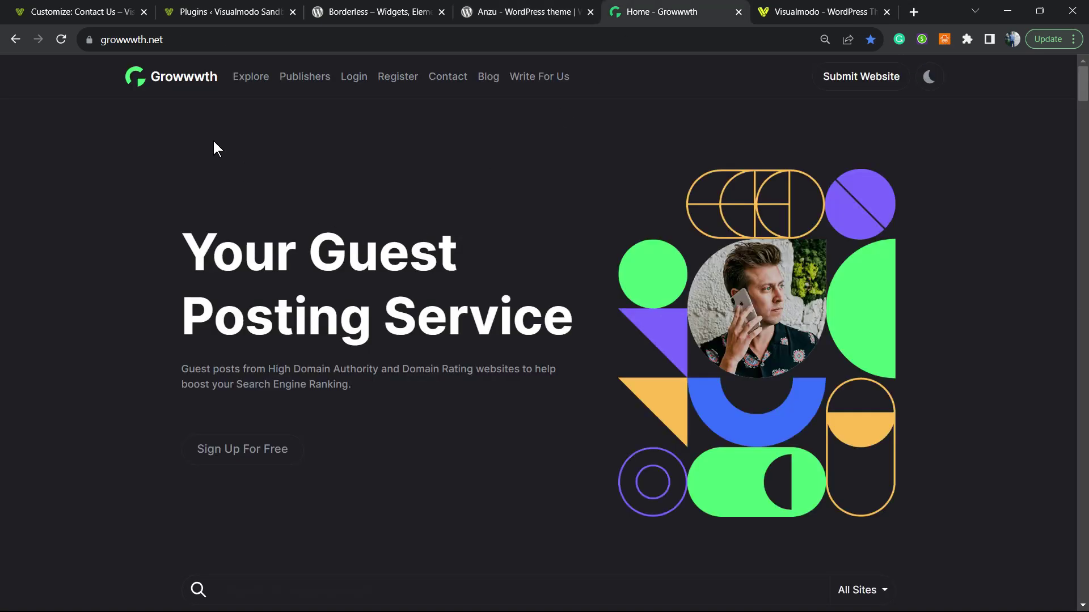
pyautogui.scroll(-10, 349, 196)
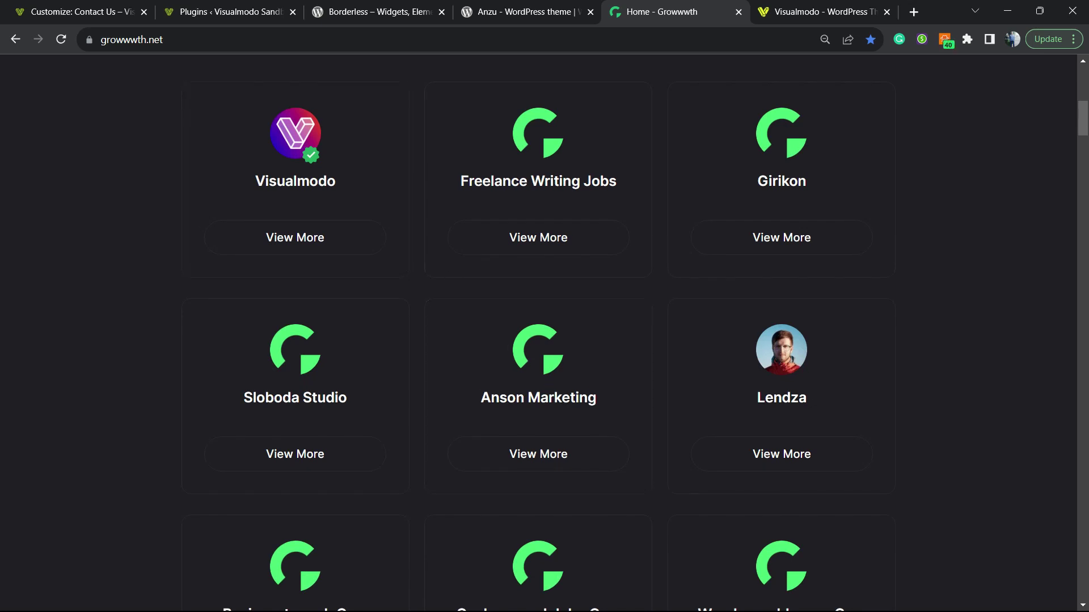
# Open the Templates Library on the Visualmodo website and browse through its starter templates
pyautogui.click(817, 11)
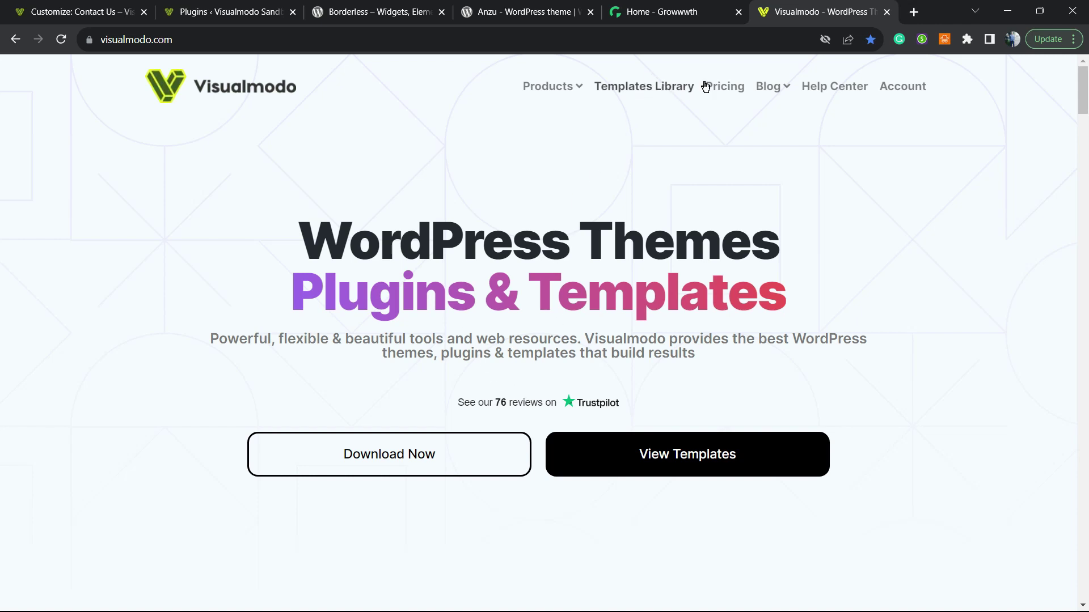
pyautogui.click(652, 86)
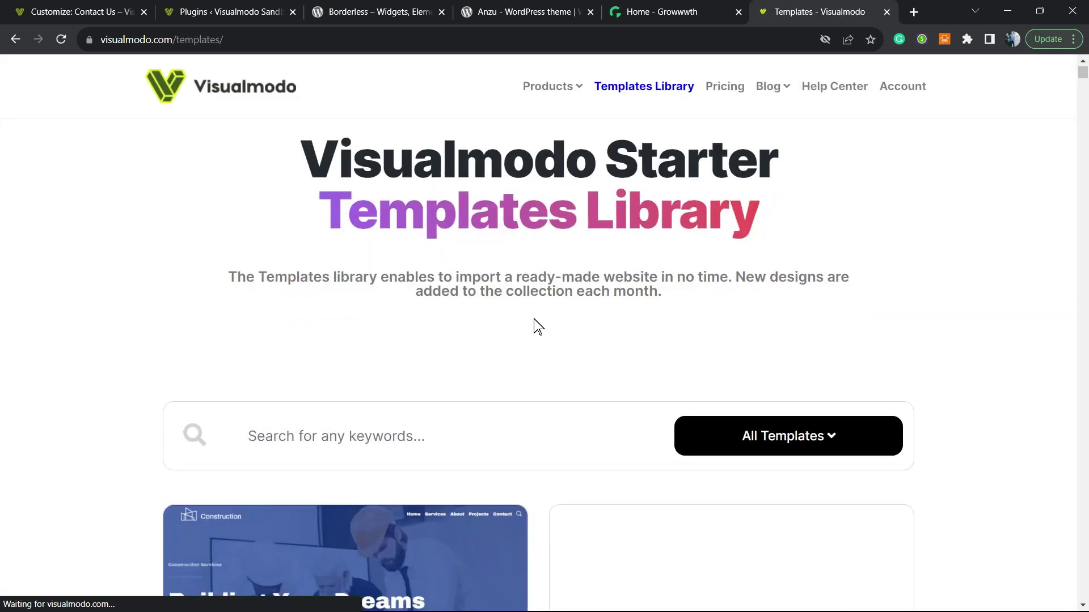
pyautogui.scroll(-13, 527, 318)
pyautogui.scroll(-2, 538, 312)
pyautogui.scroll(-16, 536, 311)
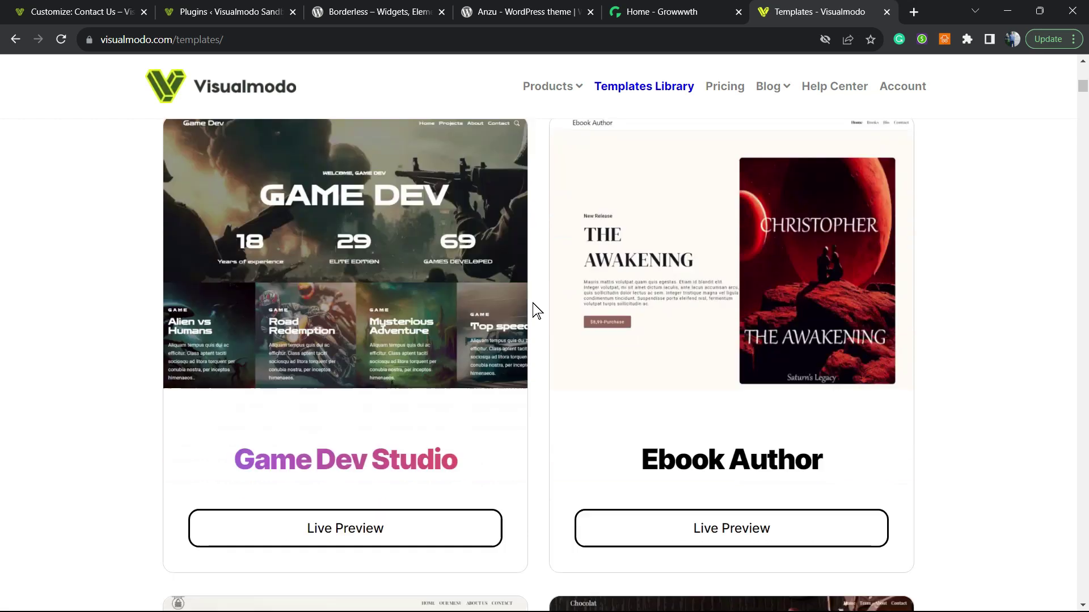
pyautogui.scroll(-20, 536, 311)
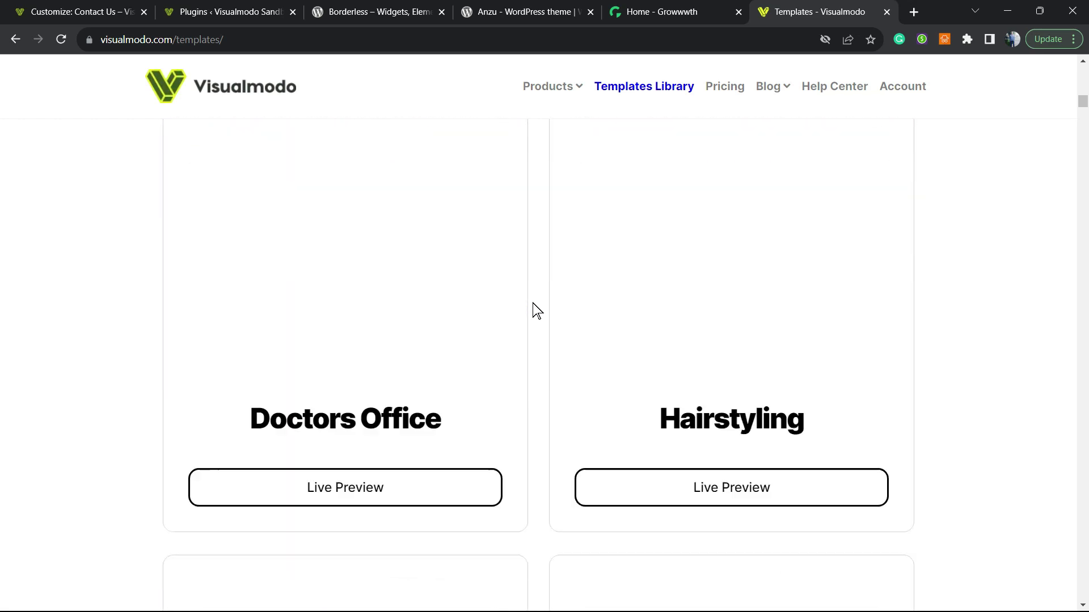
pyautogui.scroll(-20, 530, 319)
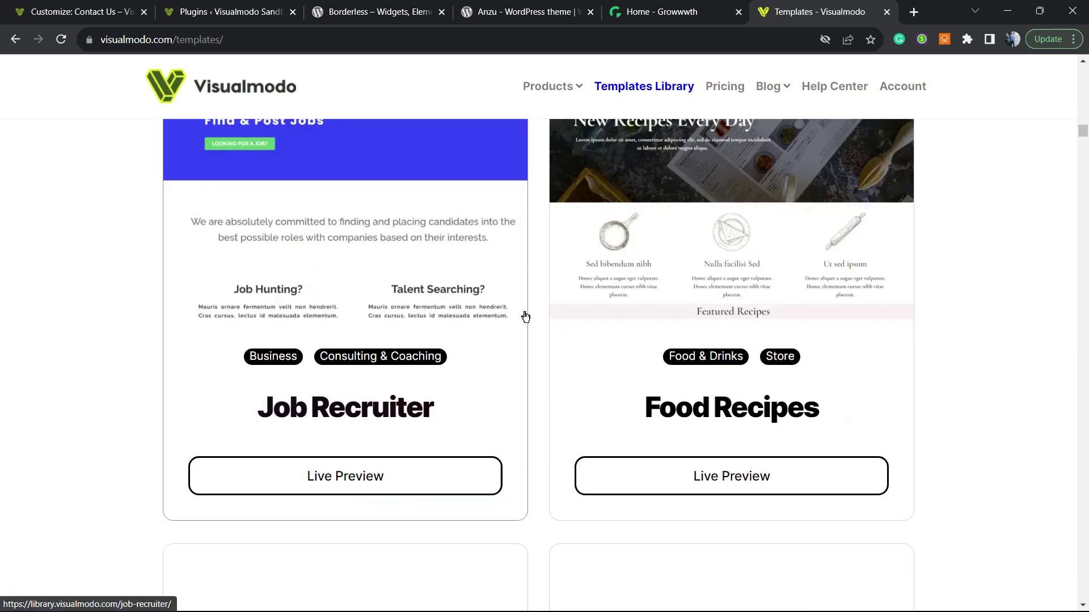
pyautogui.scroll(-6, 526, 317)
pyautogui.scroll(-10, 525, 317)
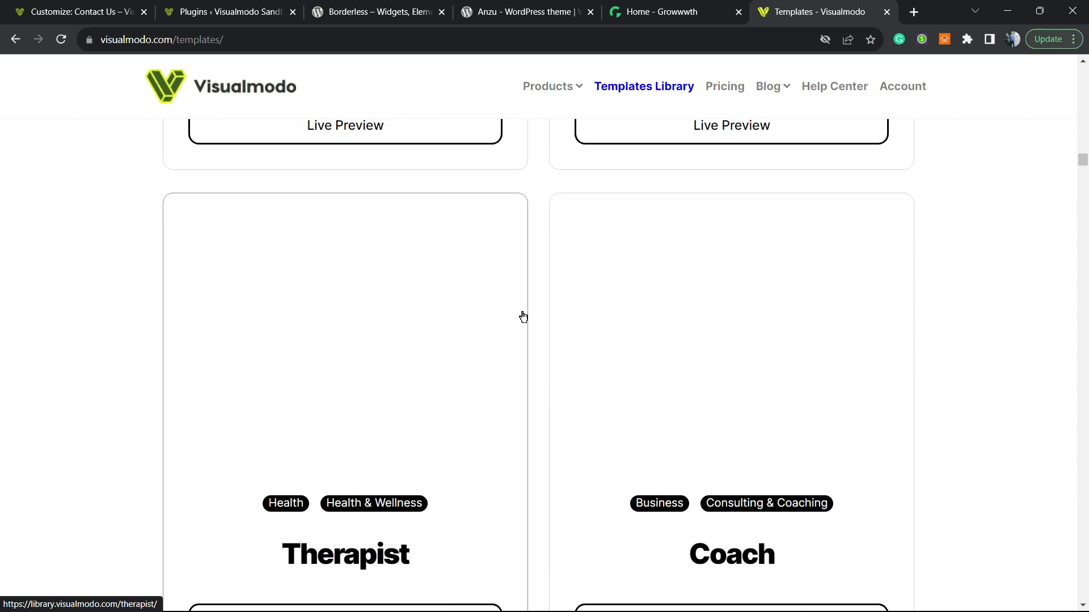
pyautogui.scroll(-15, 523, 317)
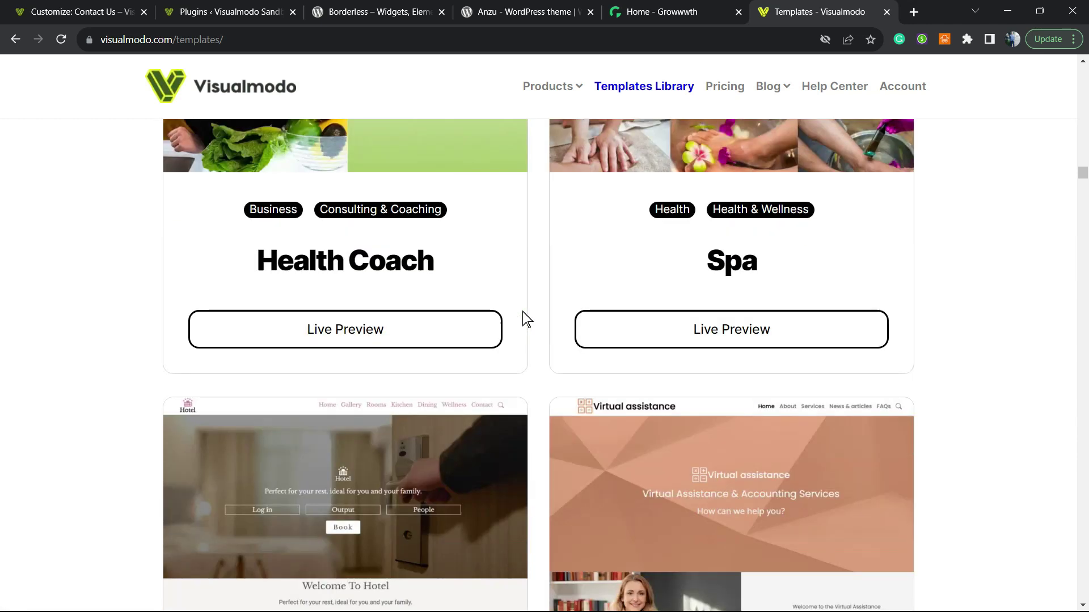
pyautogui.scroll(-20, 523, 317)
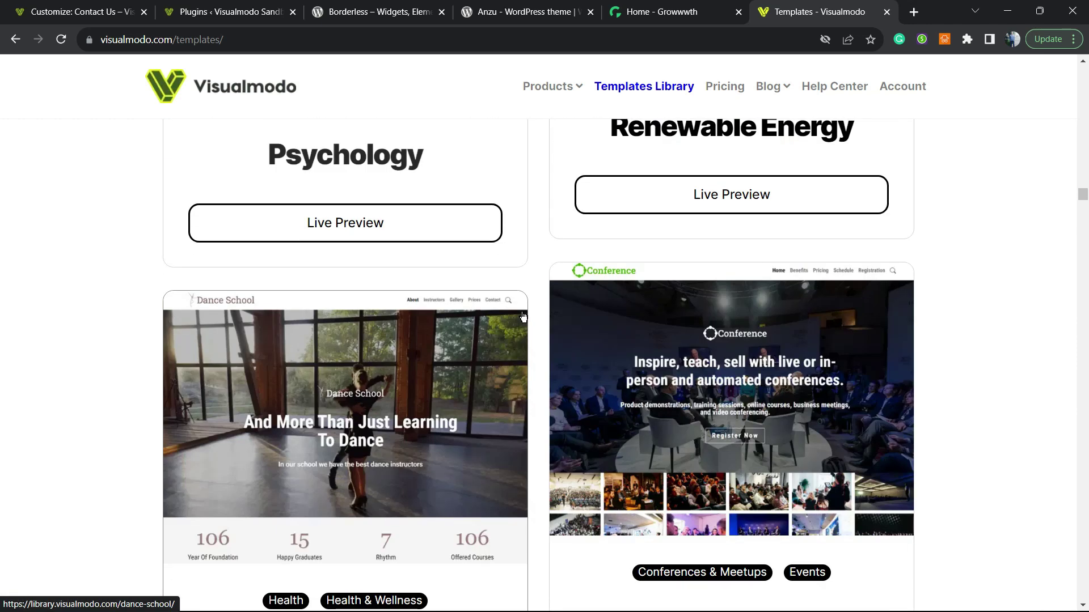
pyautogui.scroll(-20, 523, 317)
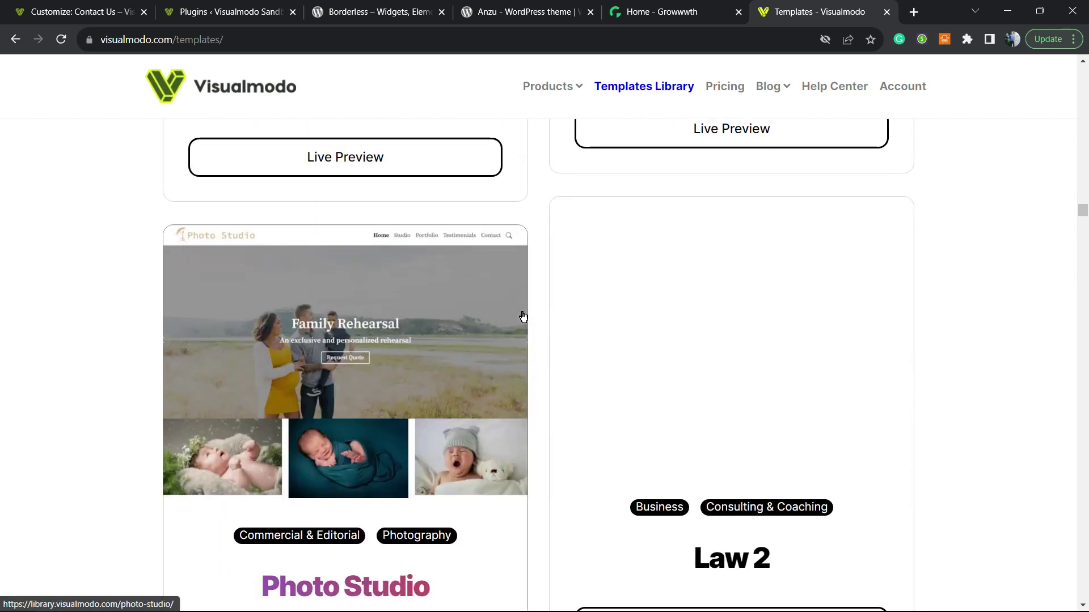
pyautogui.scroll(-20, 523, 317)
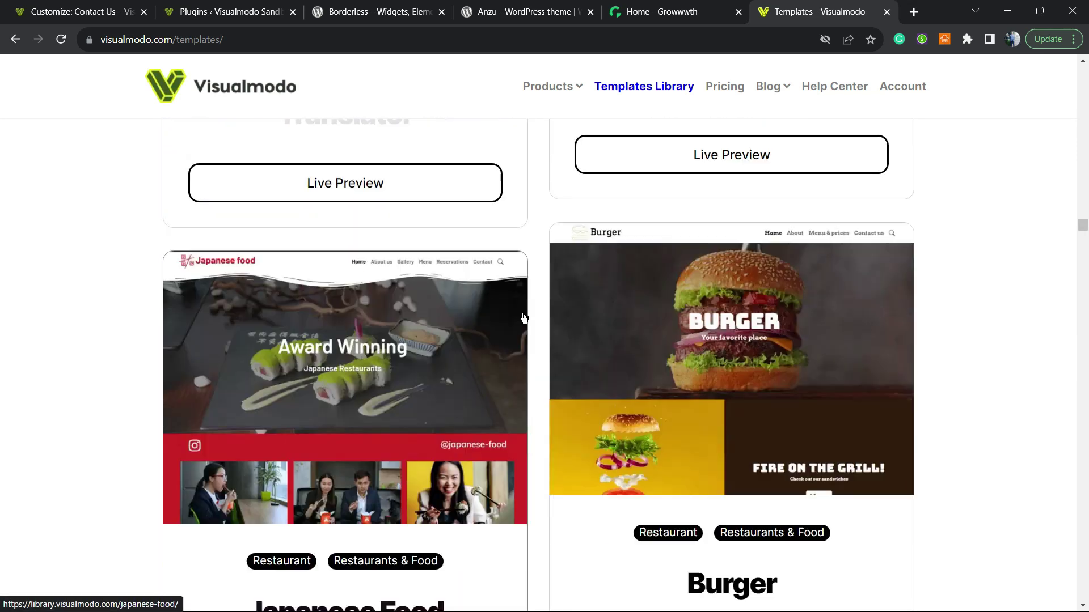
pyautogui.scroll(-20, 523, 317)
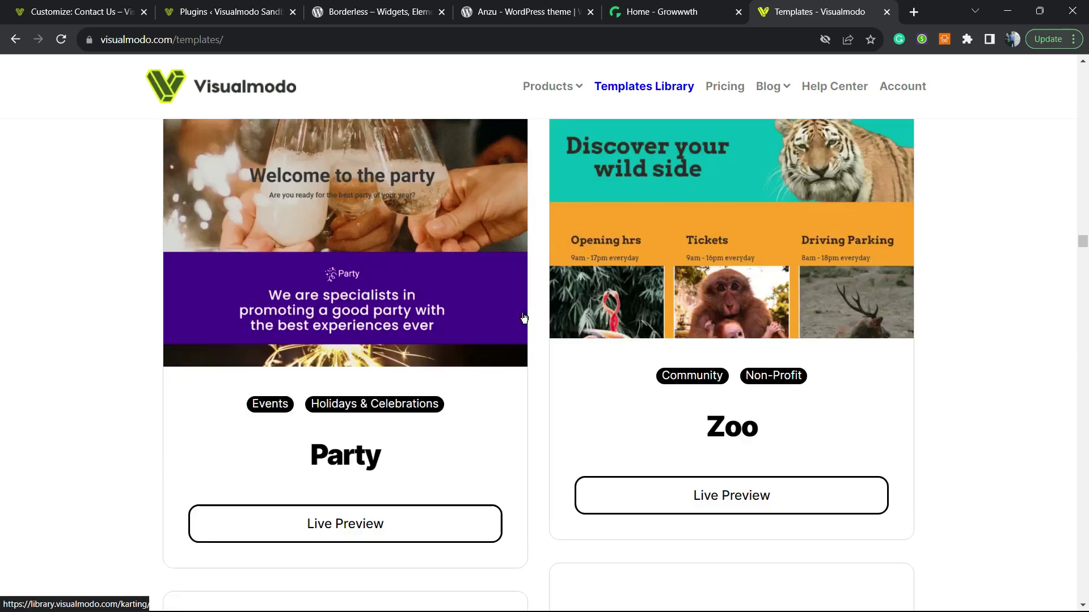
pyautogui.scroll(-20, 527, 320)
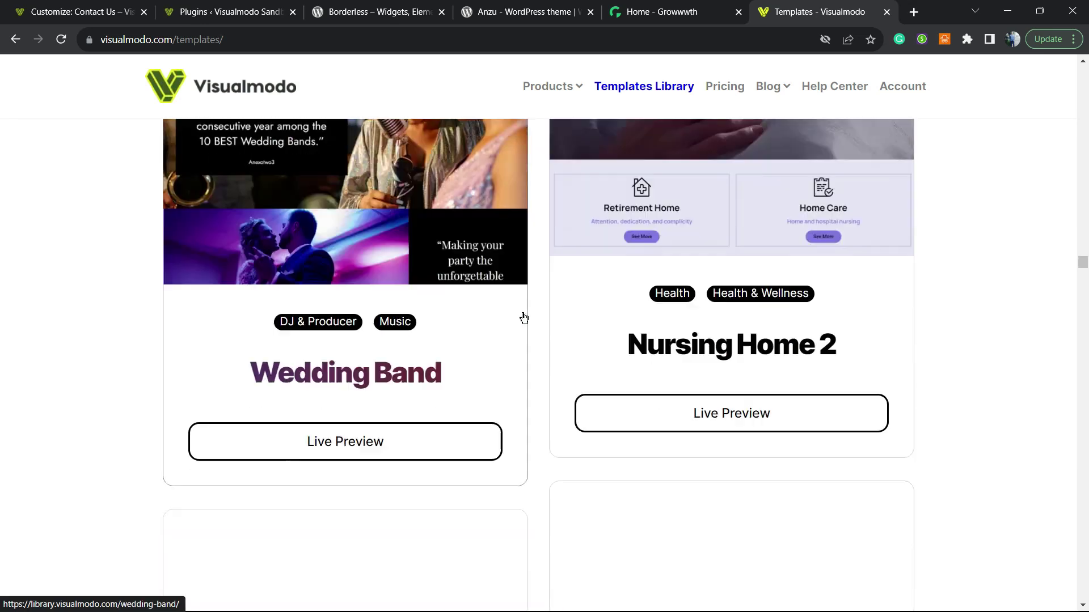
pyautogui.scroll(-20, 525, 319)
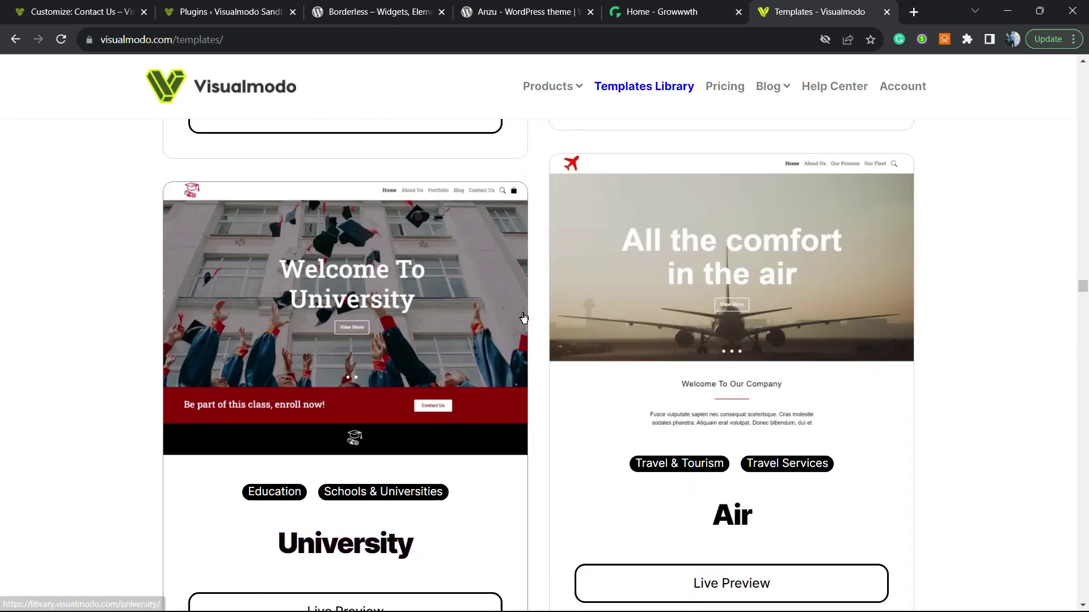
pyautogui.scroll(-5, 522, 317)
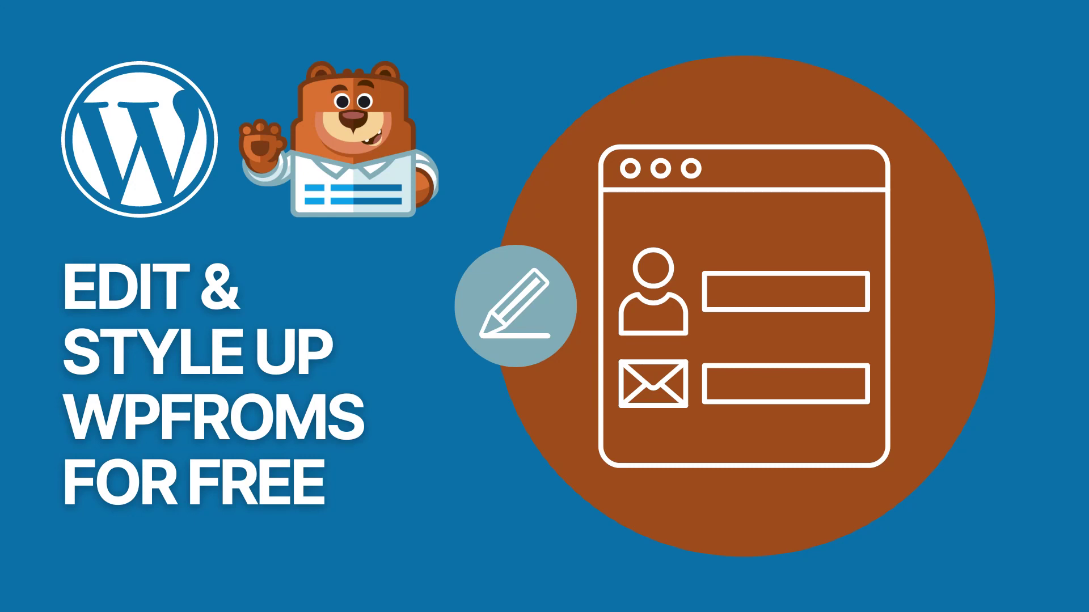